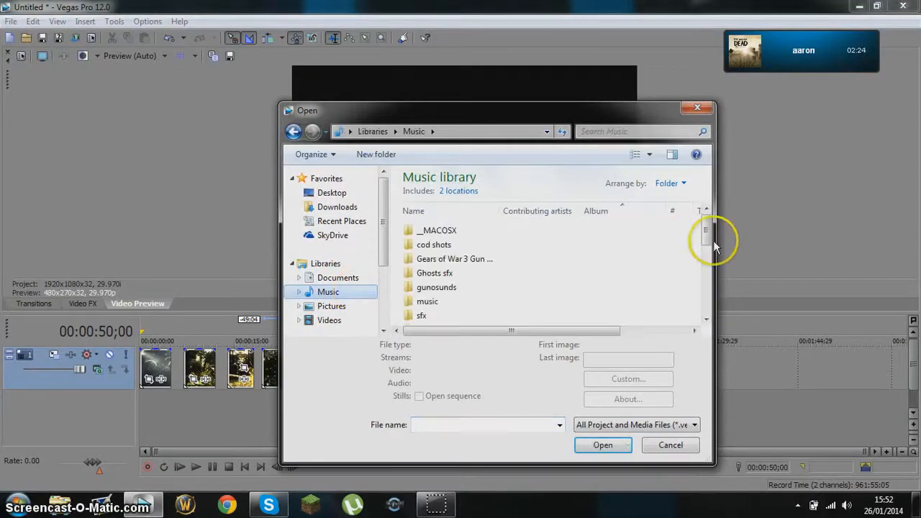
Import the "Radioactive In The ..." song from the Music library and place it at the very start of the timeline
drag(713, 230, 706, 302)
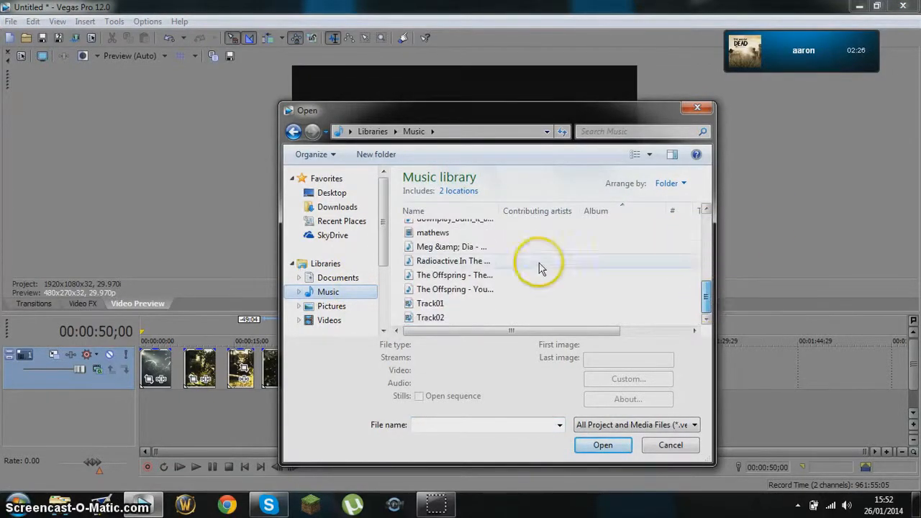
double_click(500, 257)
scroll(501, 401, down, 3)
drag(314, 422, 134, 411)
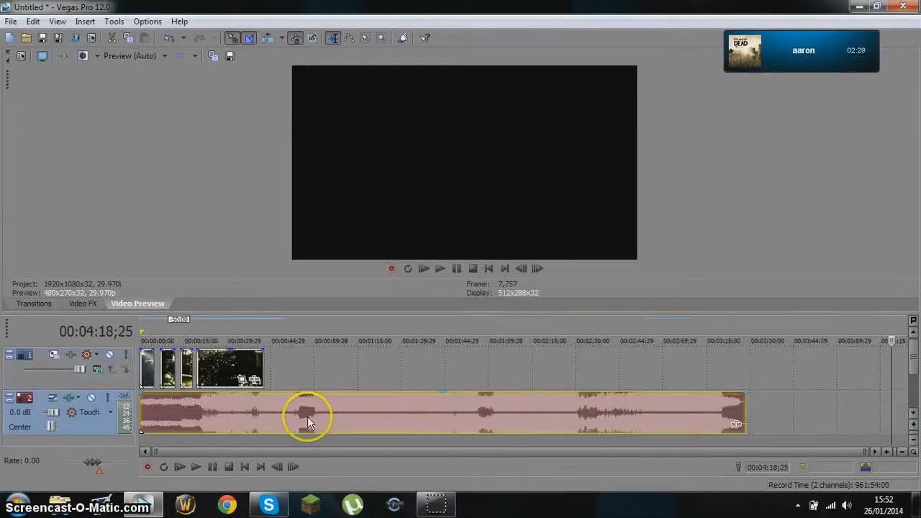
Play the project from the beginning and add a timeline marker on the beat drop at about 00:00:27;18
drag(861, 451, 246, 452)
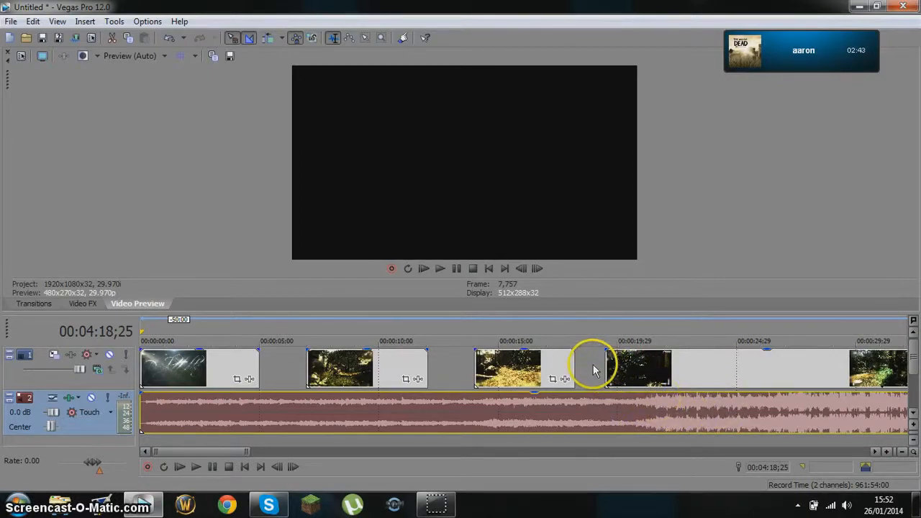
click(490, 268)
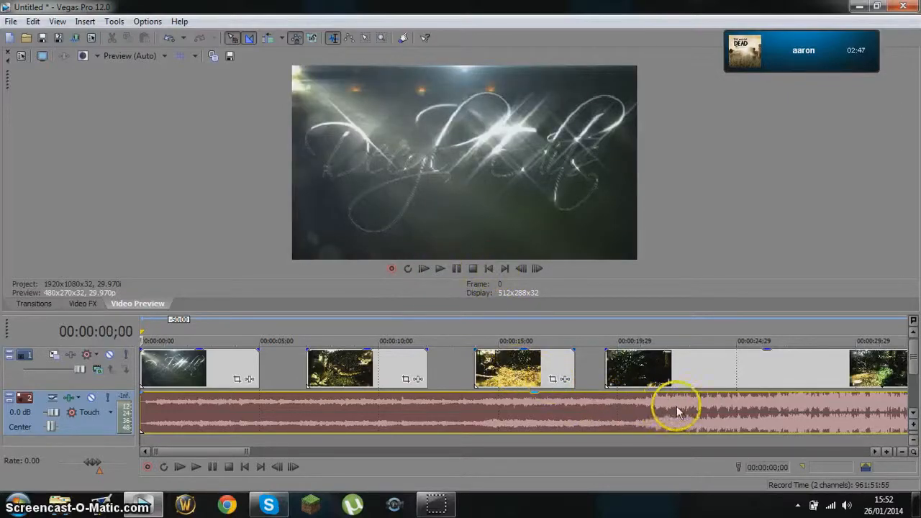
drag(256, 453, 418, 452)
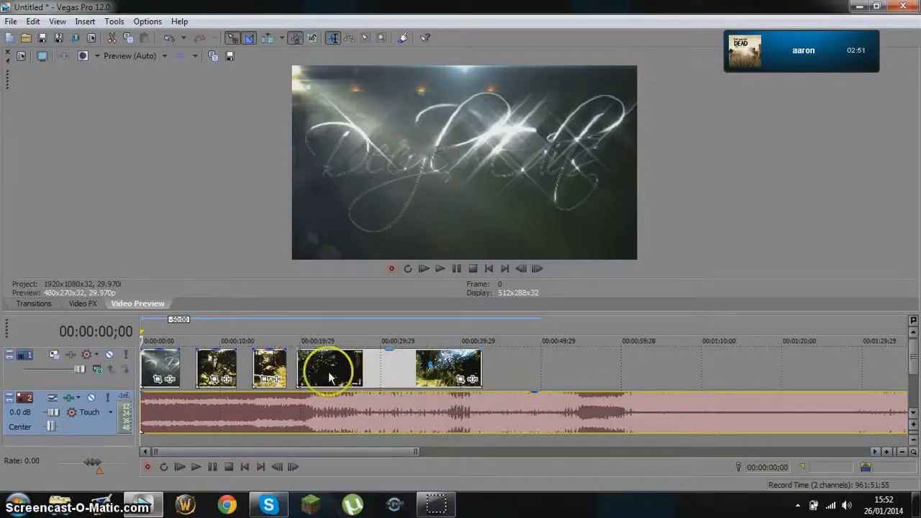
click(440, 268)
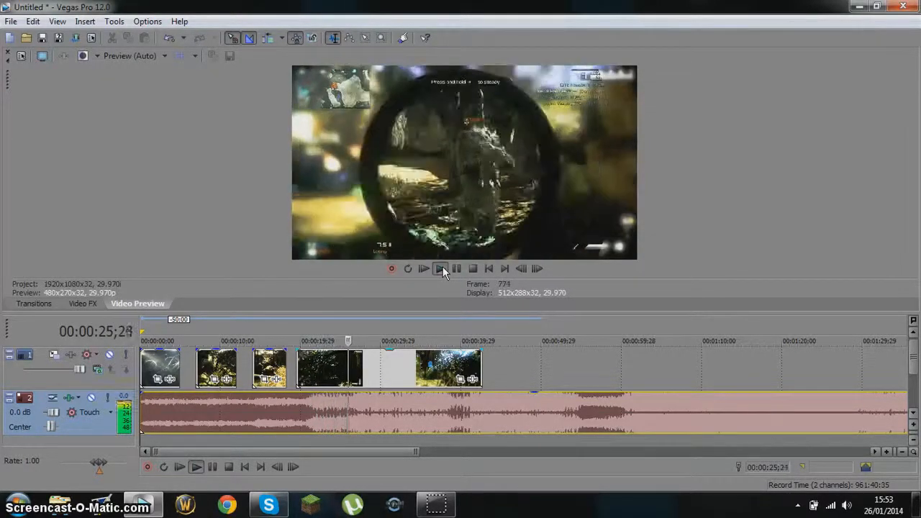
key(m)
click(456, 268)
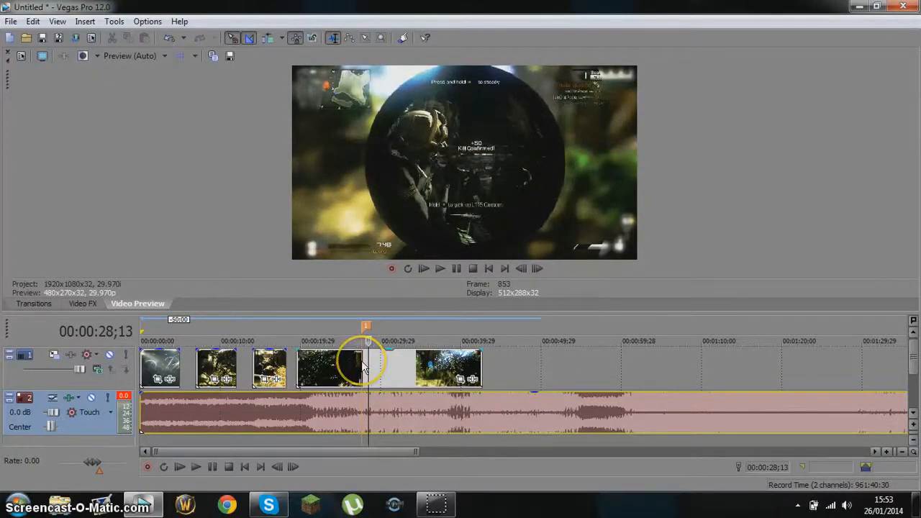
Shift the long gameplay clip along the video track, past the marker, to start at about 00:00:31;29
click(363, 367)
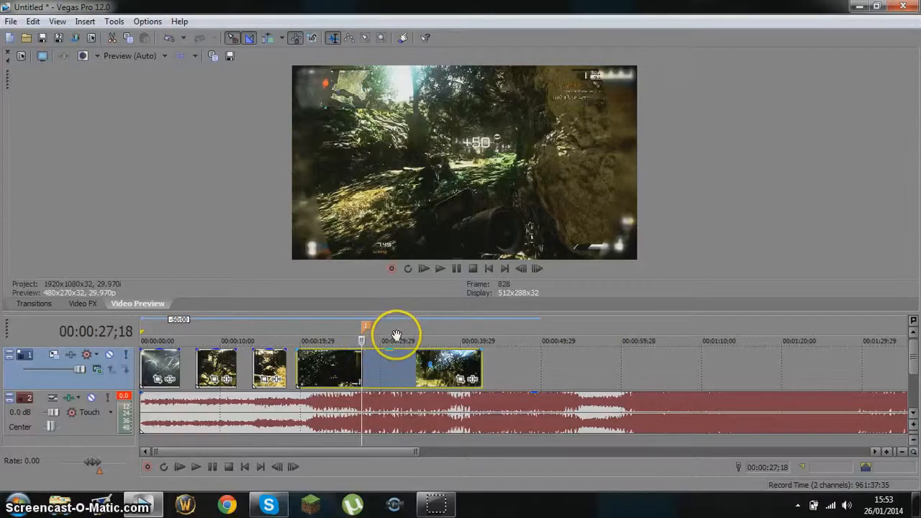
drag(402, 380, 441, 371)
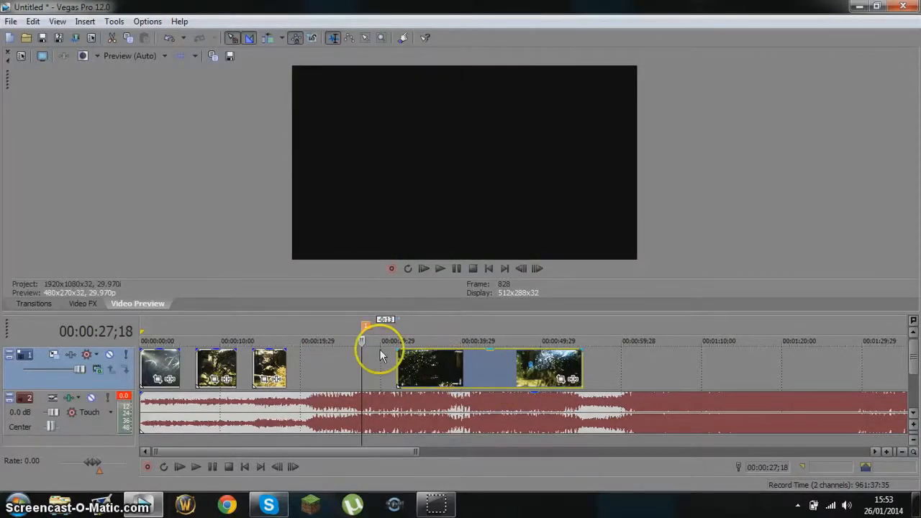
click(376, 373)
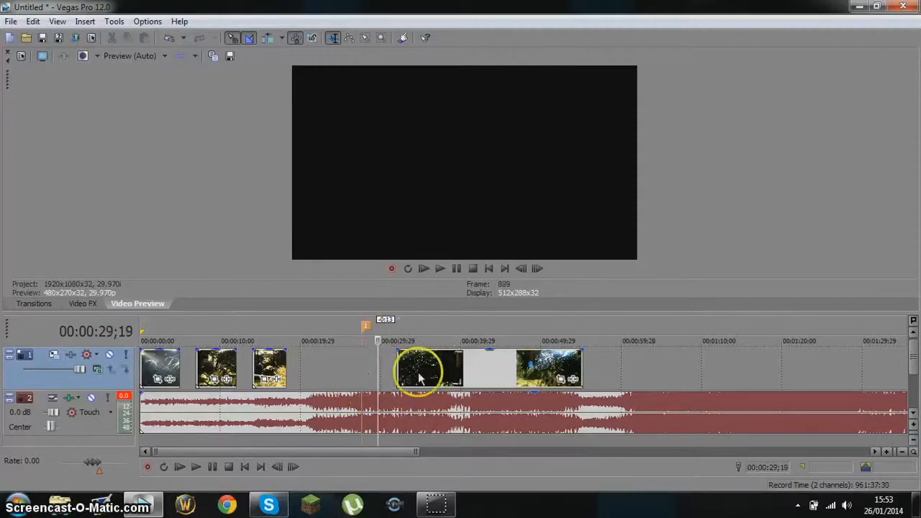
Move the gameplay clip to start at about 00:00:30;14, split it at the shot frame 00:00:33;20 and pull the second piece away
drag(409, 366, 382, 367)
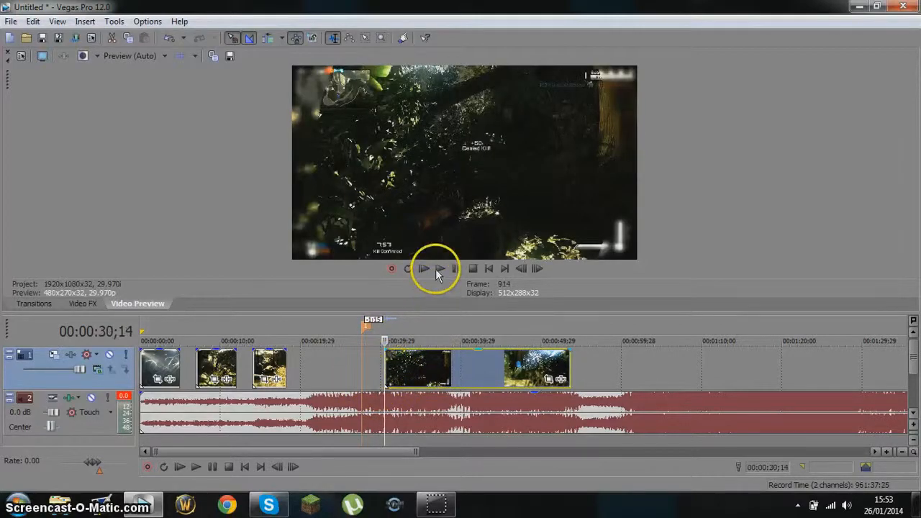
click(537, 268)
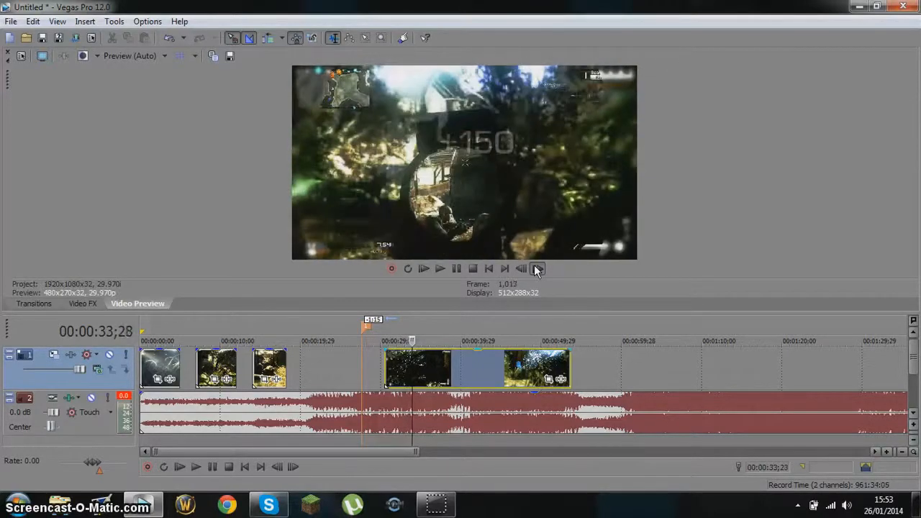
click(521, 266)
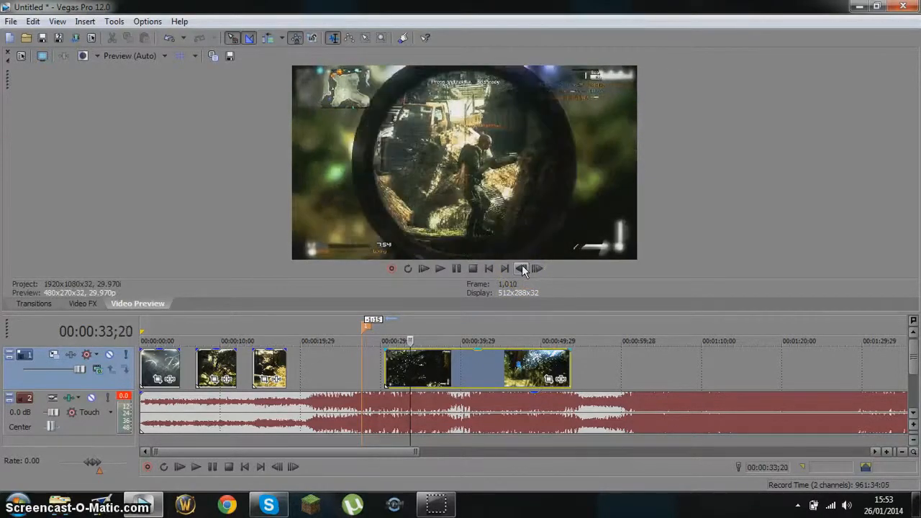
click(538, 268)
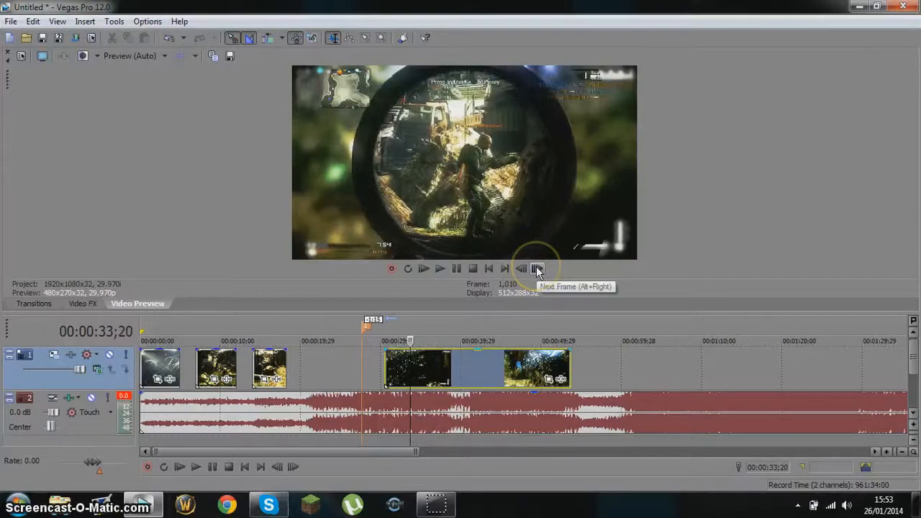
key(s)
drag(440, 377, 480, 378)
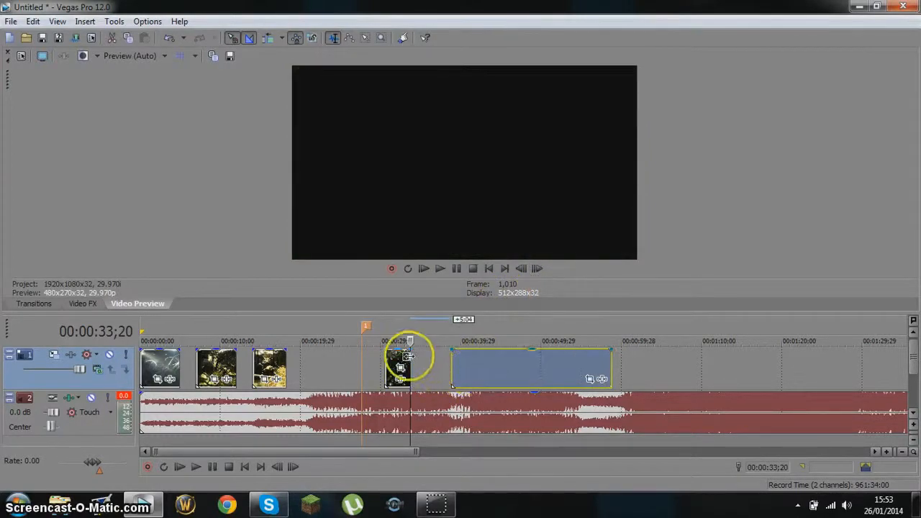
Position both clip pieces end to end so the cut falls on the marker, and play back the join with the music
drag(400, 362, 351, 361)
click(475, 369)
drag(475, 368, 407, 367)
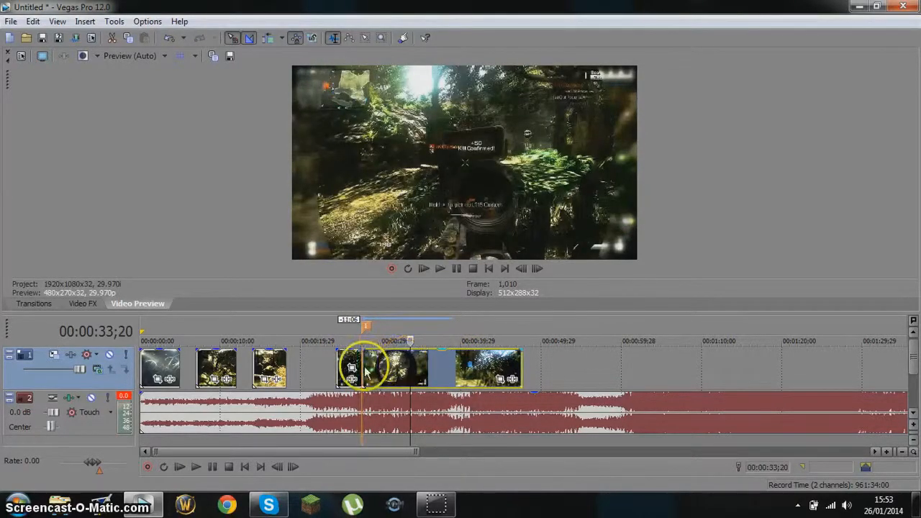
click(337, 359)
click(440, 269)
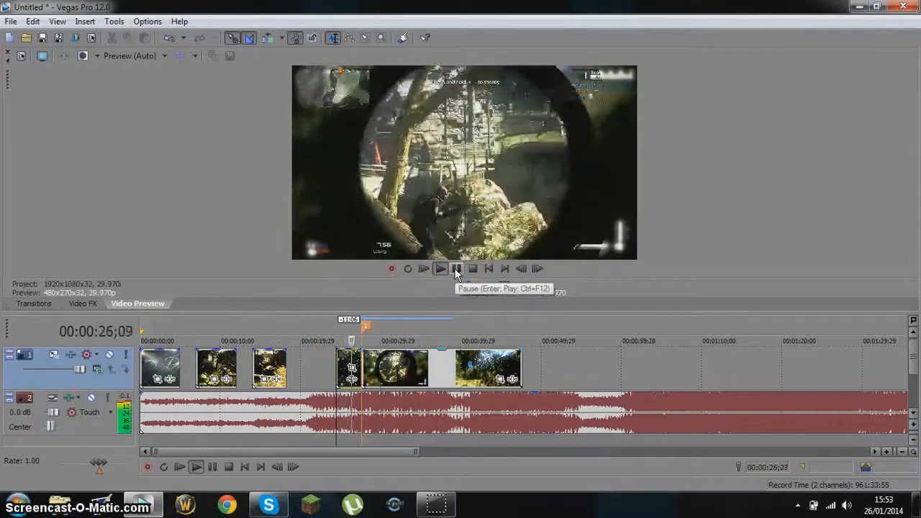
click(456, 268)
click(335, 357)
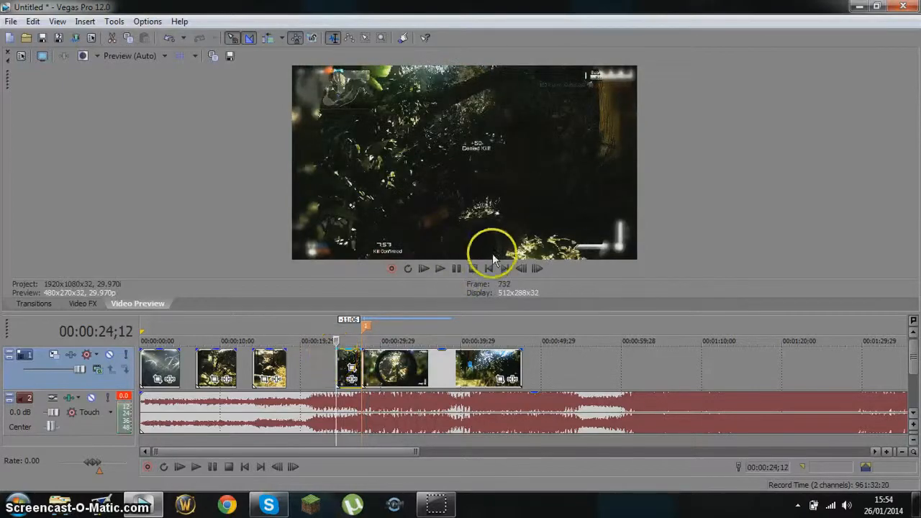
click(441, 269)
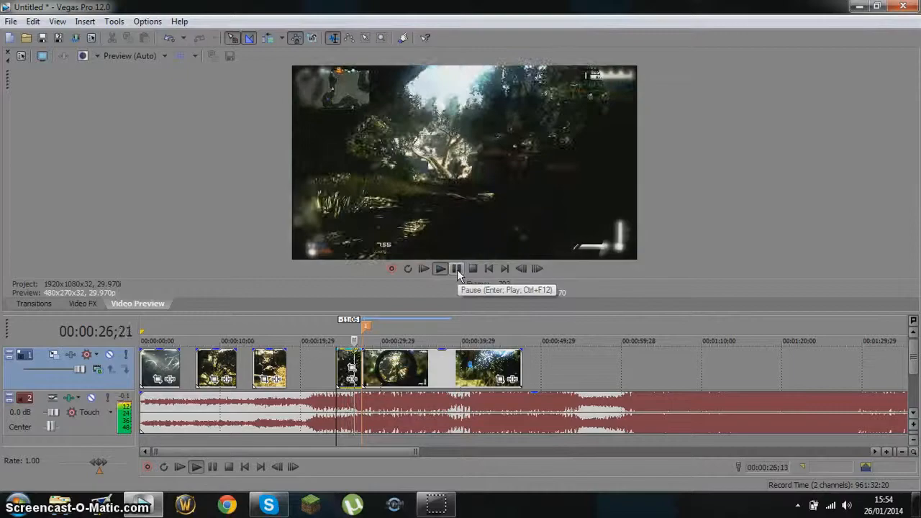
click(457, 270)
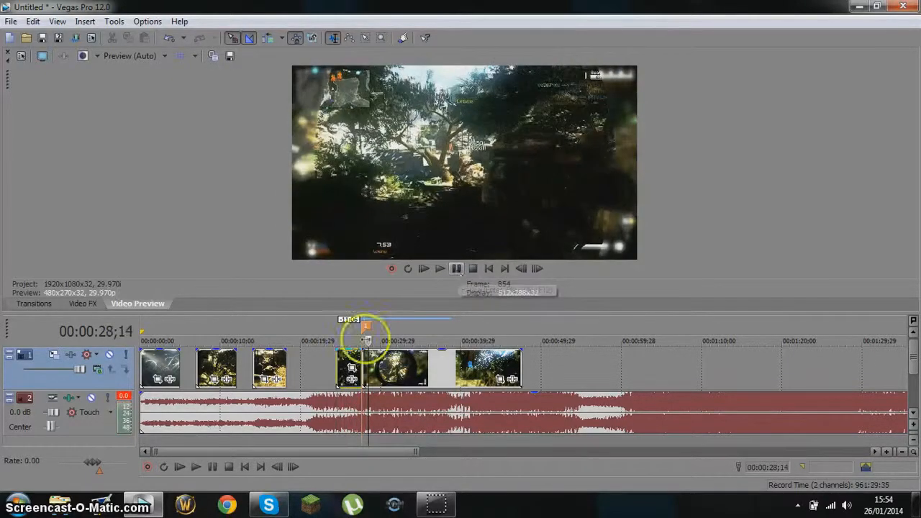
Undo the split and the moves of the gameplay clip back to its place after the marker, and delete the marker
click(168, 37)
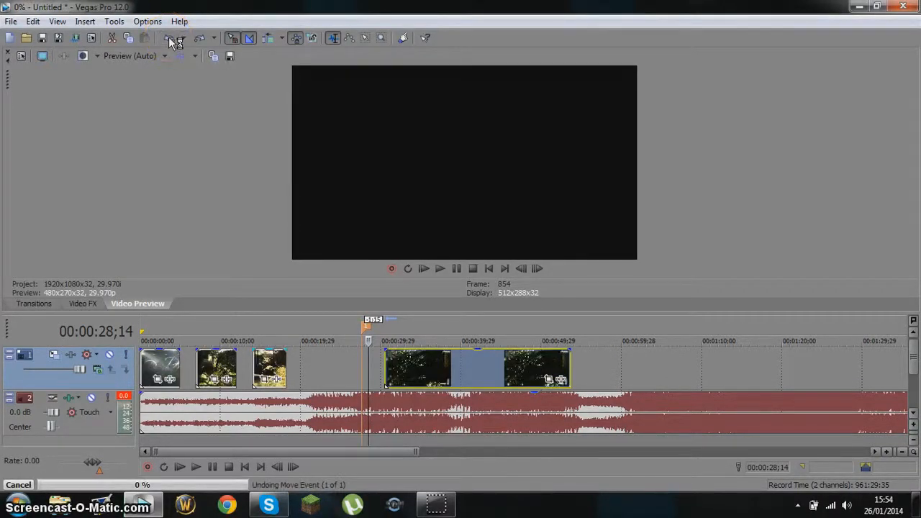
click(333, 376)
click(365, 326)
right_click(365, 331)
click(362, 326)
right_click(364, 325)
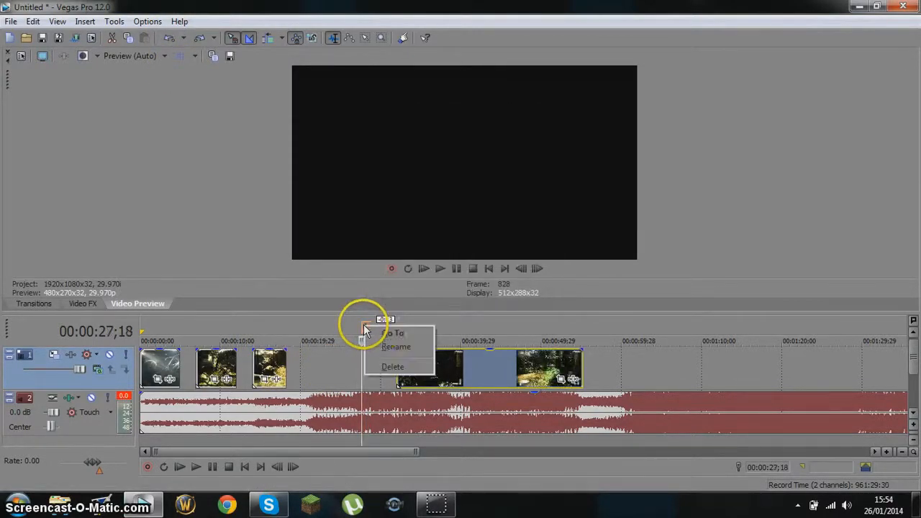
click(392, 366)
Play the music from about 00:00:21;00 and add a marker on the beat drop just before 28 seconds
click(308, 379)
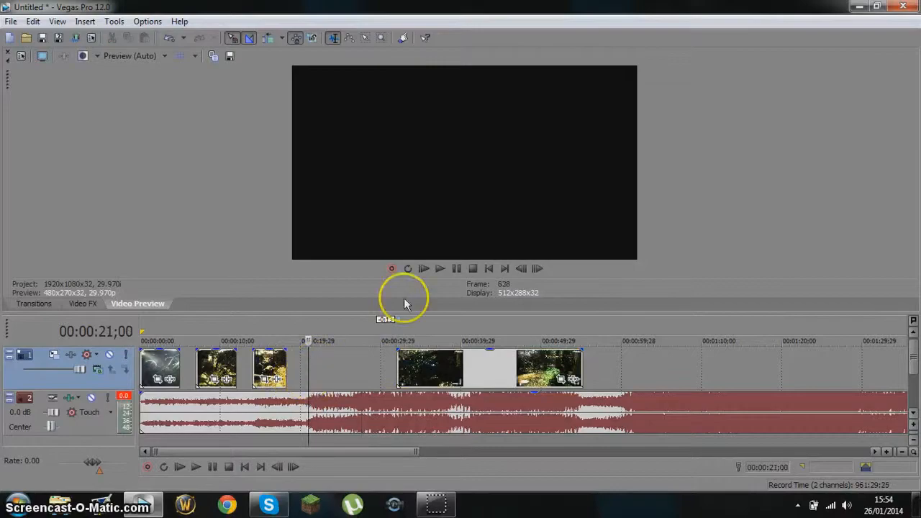
click(440, 269)
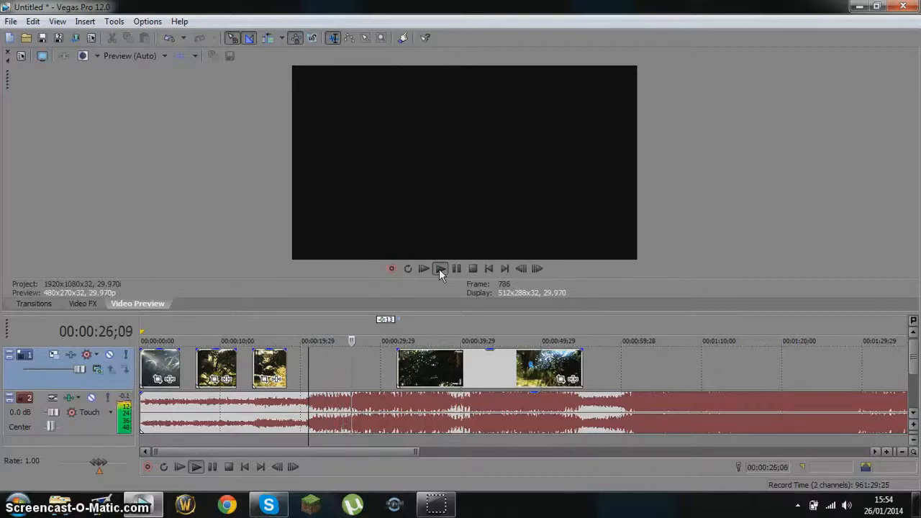
click(456, 268)
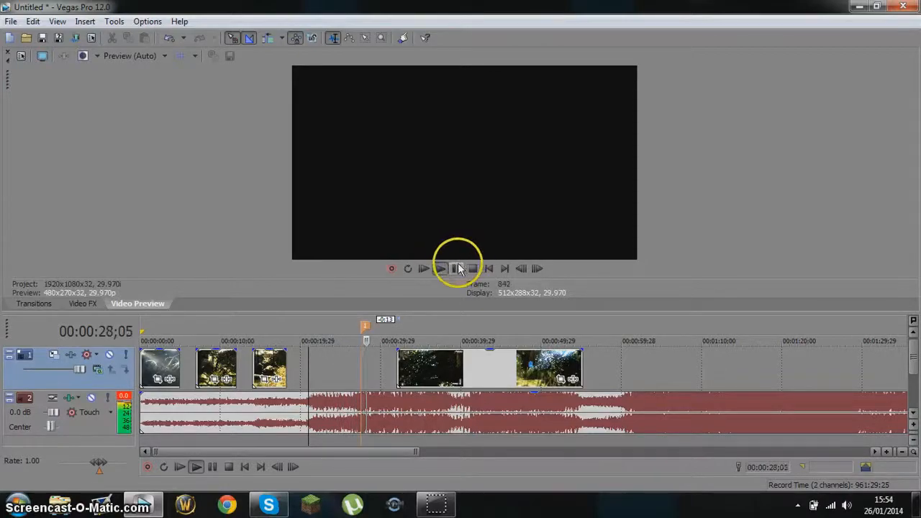
Step through the gameplay clip frame by frame to the moment of the shot and split it at 00:00:35;05
click(401, 373)
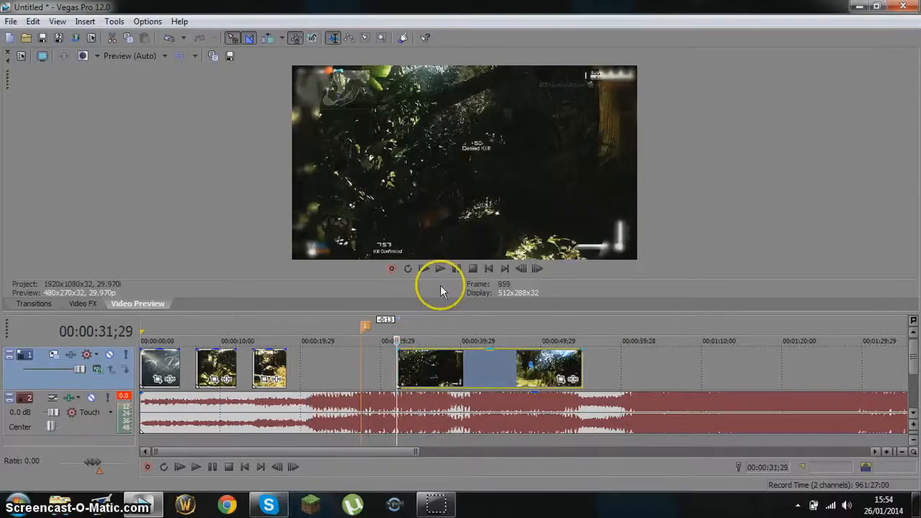
click(536, 268)
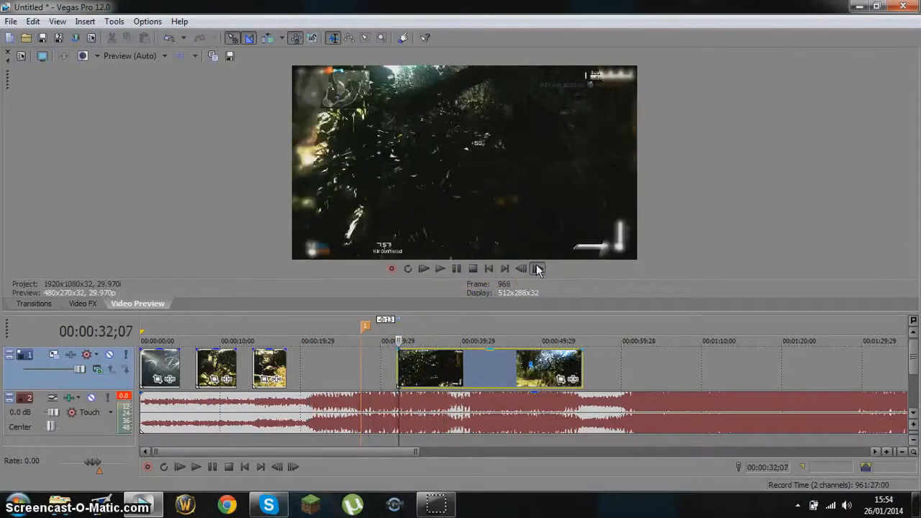
click(538, 268)
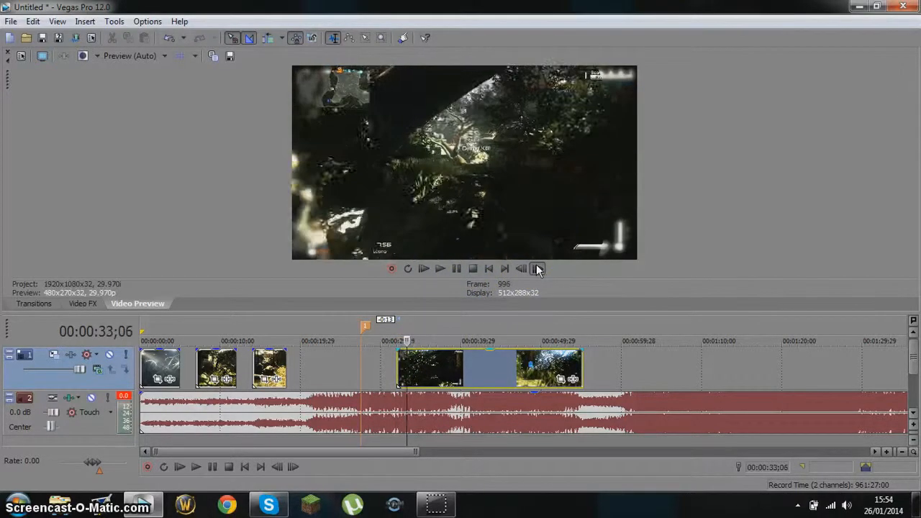
click(538, 268)
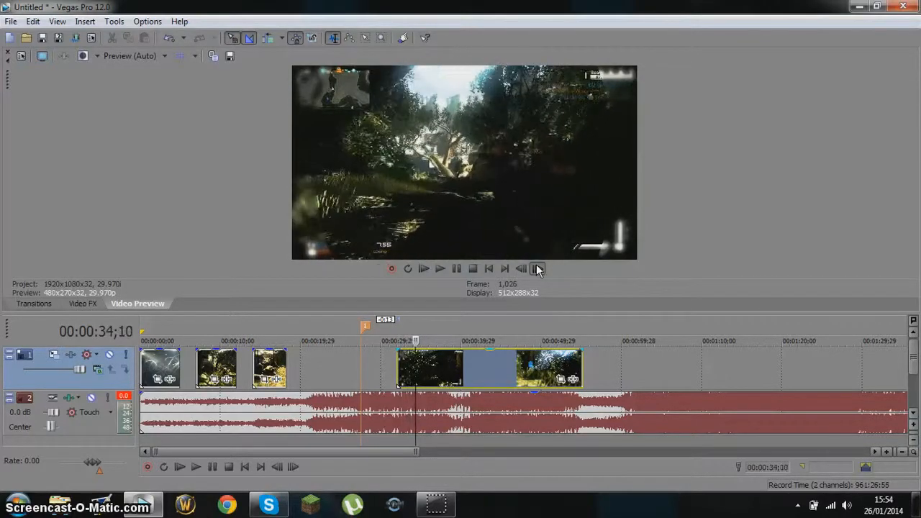
click(538, 268)
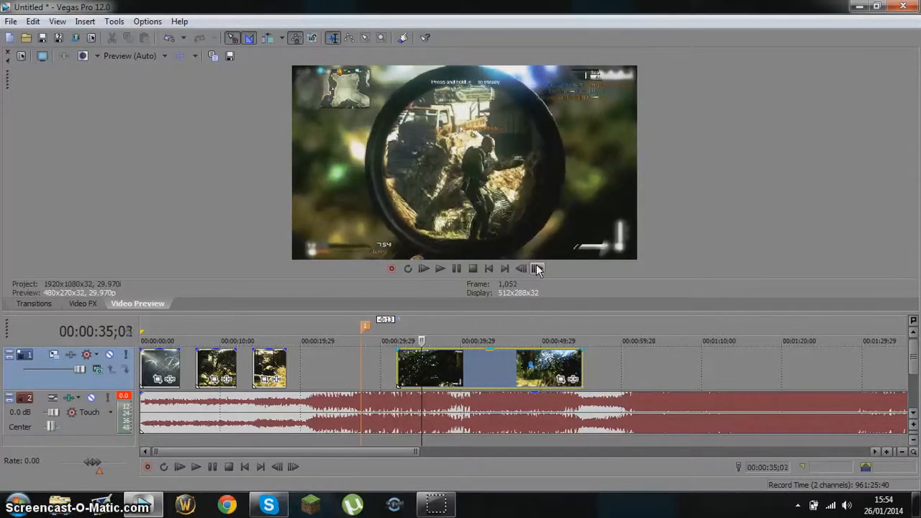
click(538, 268)
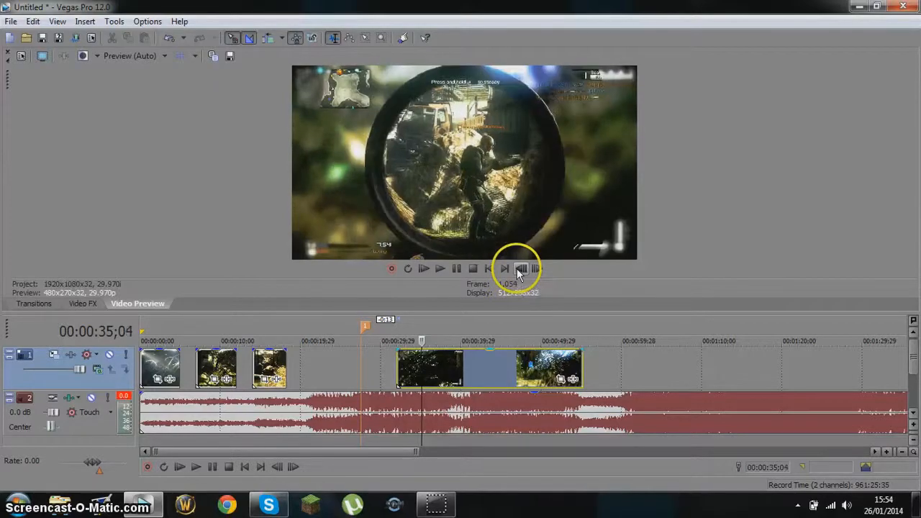
key(s)
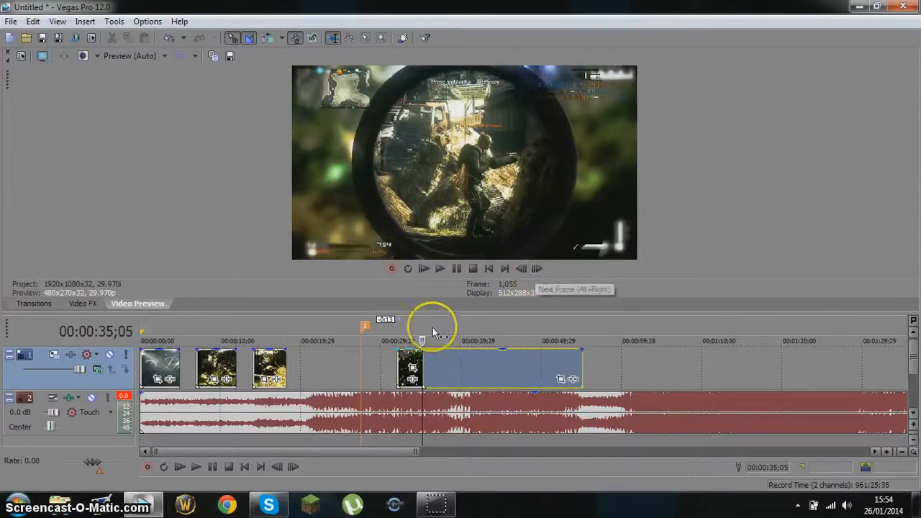
Move the first piece to end at the marker and the second to follow it directly, and preview the synced cut
drag(405, 360, 345, 361)
drag(451, 371, 405, 366)
click(337, 366)
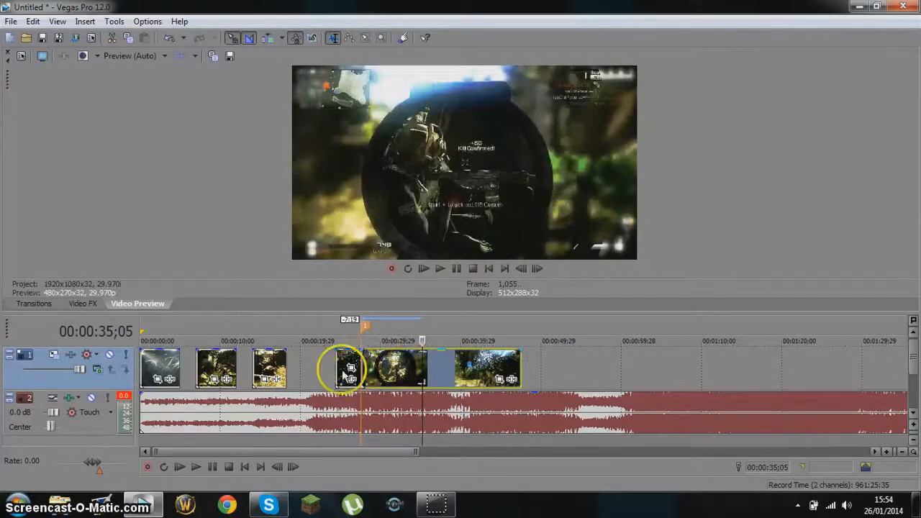
click(439, 271)
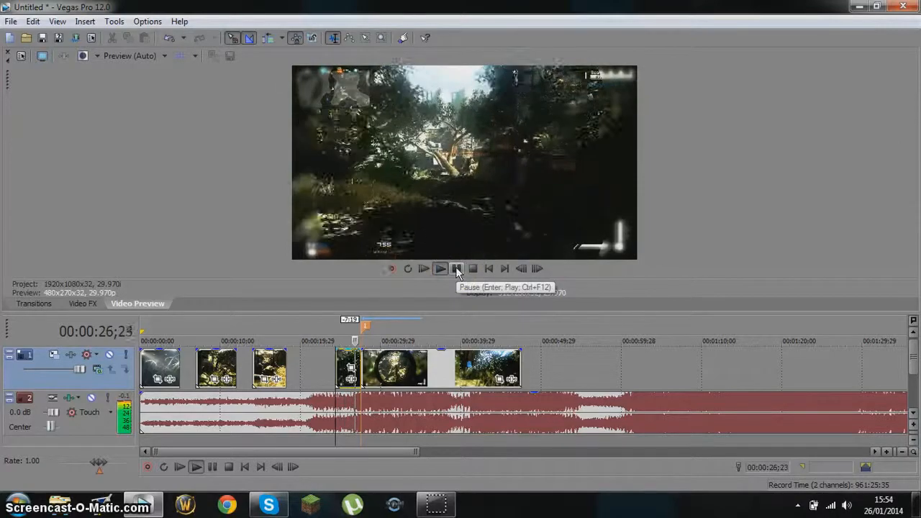
click(458, 273)
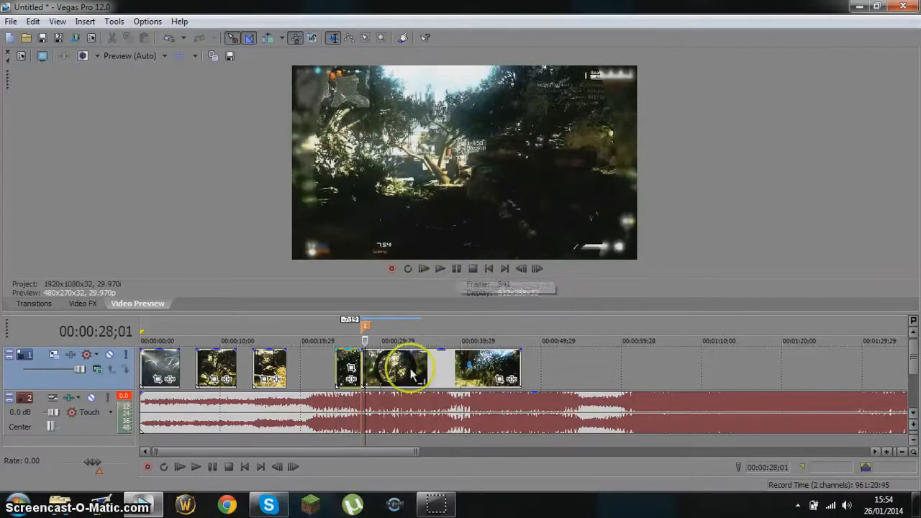
Move the third intro clip out of the way past the gameplay footage, and place the second clip directly after the first
click(322, 365)
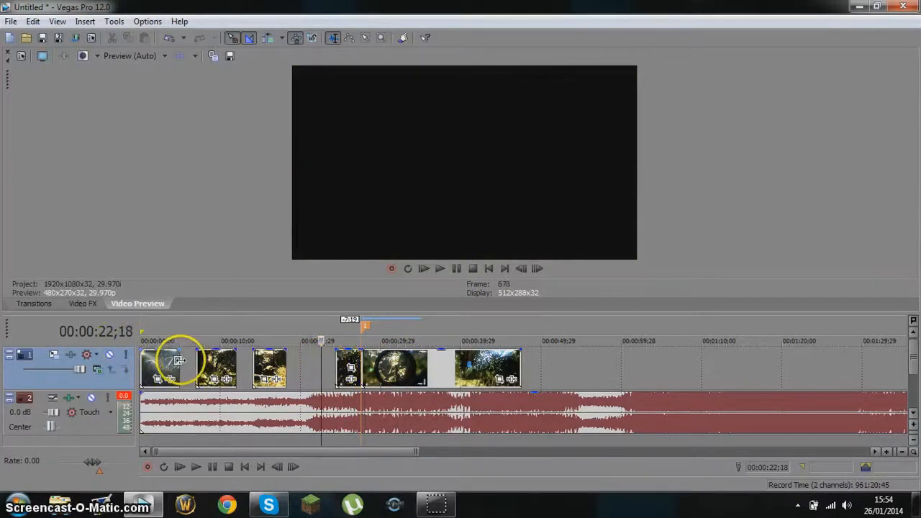
click(336, 365)
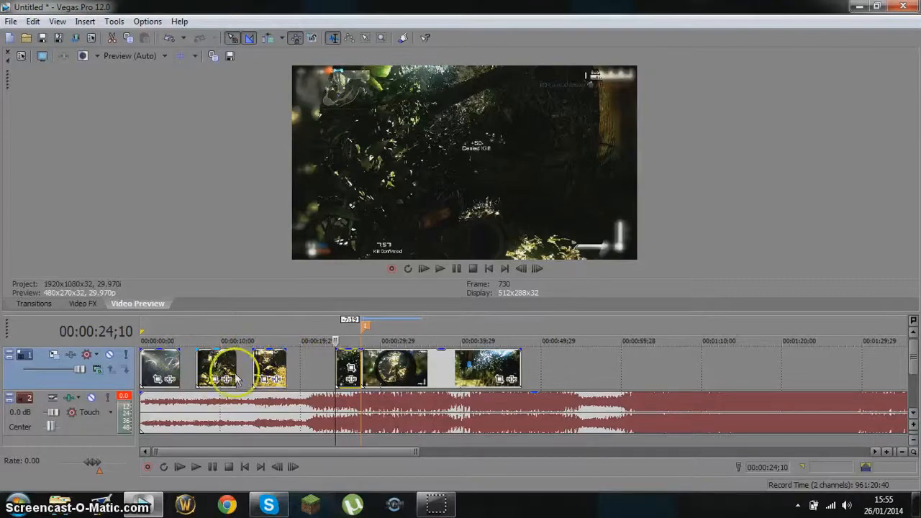
drag(272, 363, 581, 383)
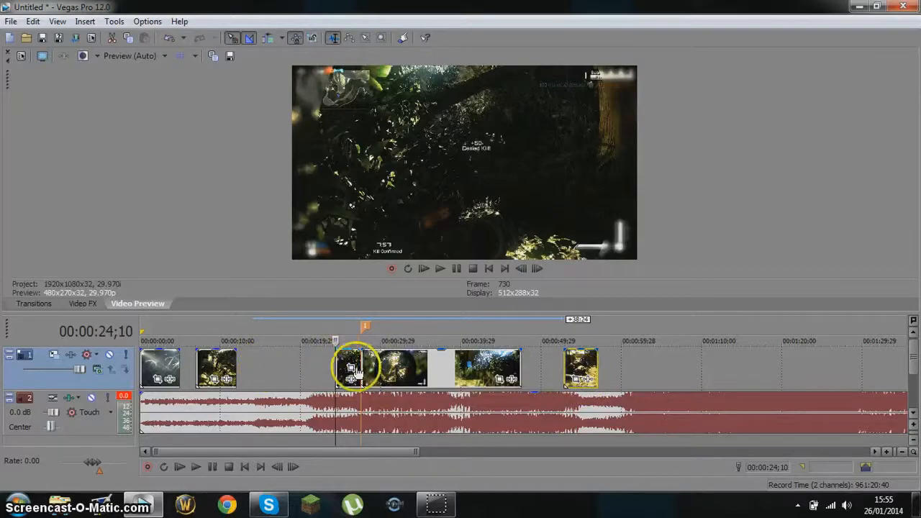
drag(205, 362, 181, 362)
click(194, 357)
click(220, 358)
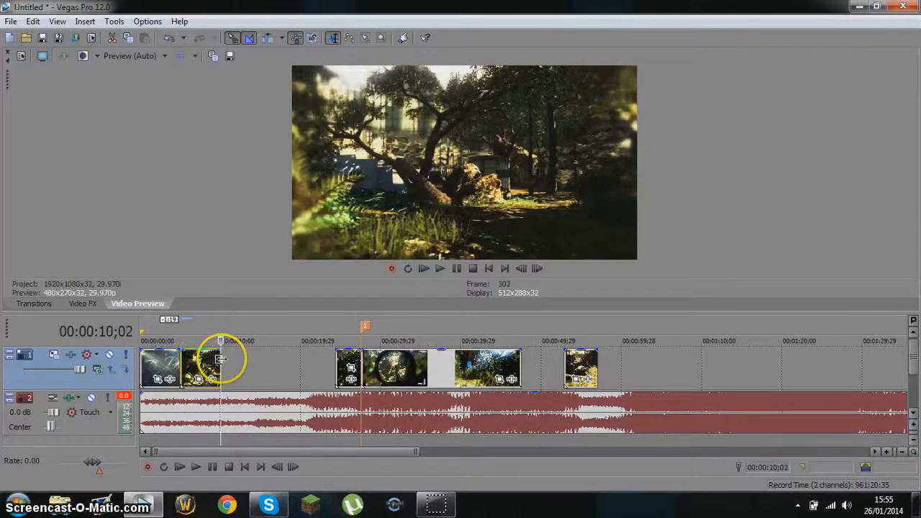
Place the cursor at 00:00:13;25 where the music picks up and extend the second clip's end to that point
click(539, 269)
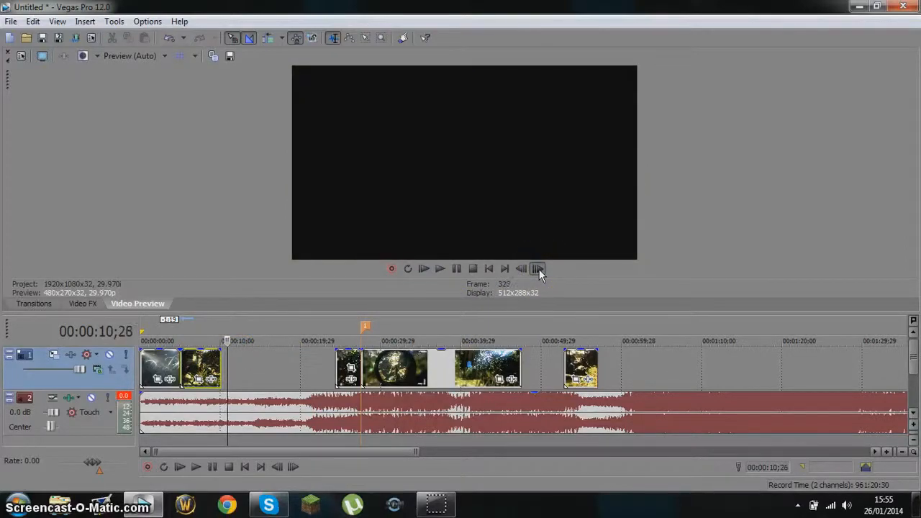
click(539, 269)
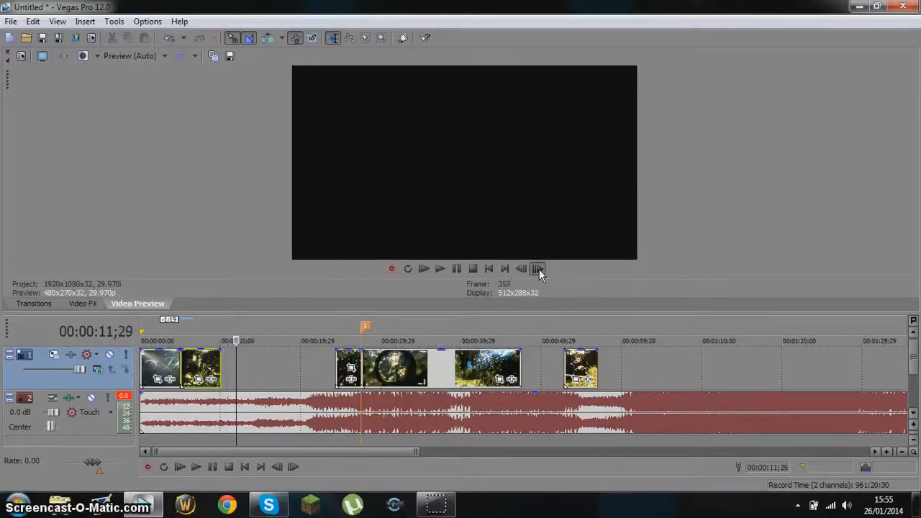
click(261, 367)
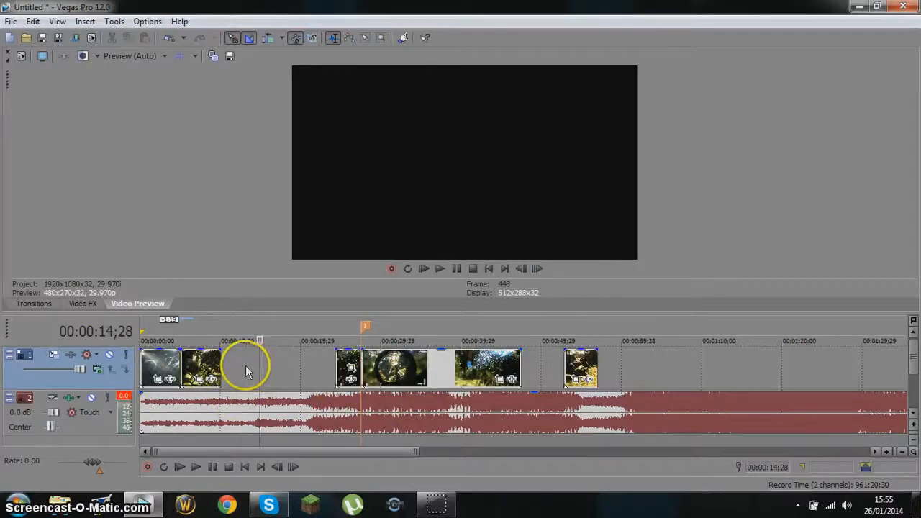
click(252, 367)
click(524, 269)
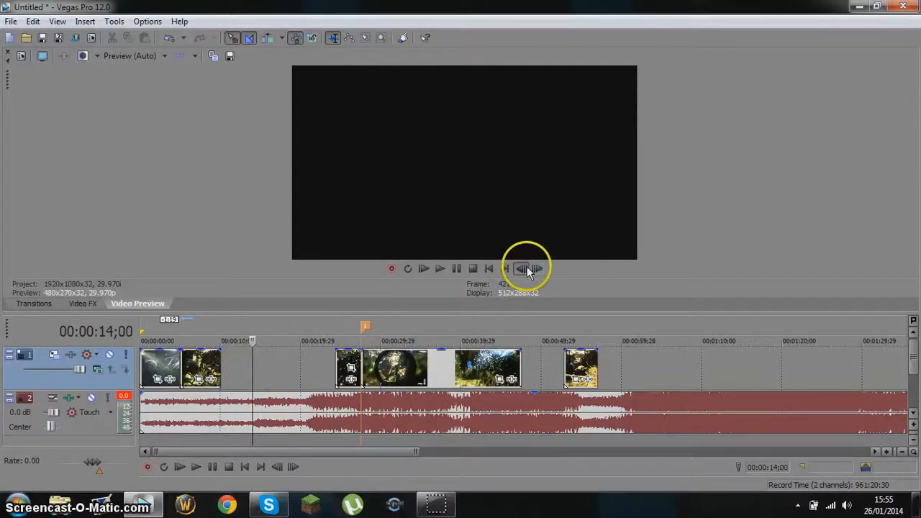
click(528, 269)
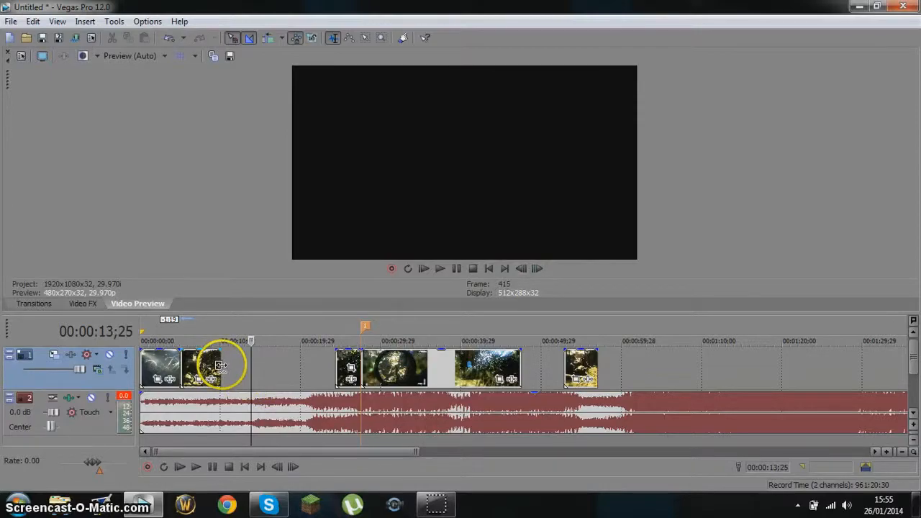
drag(250, 366, 273, 374)
click(265, 371)
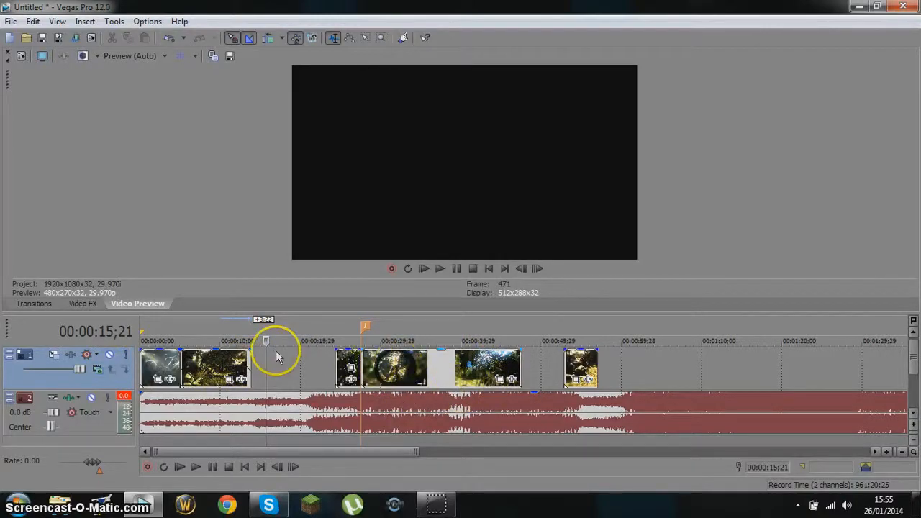
Move the third clip back to directly follow the second and extend its end to the start of the first gameplay piece
drag(588, 364, 275, 364)
click(570, 375)
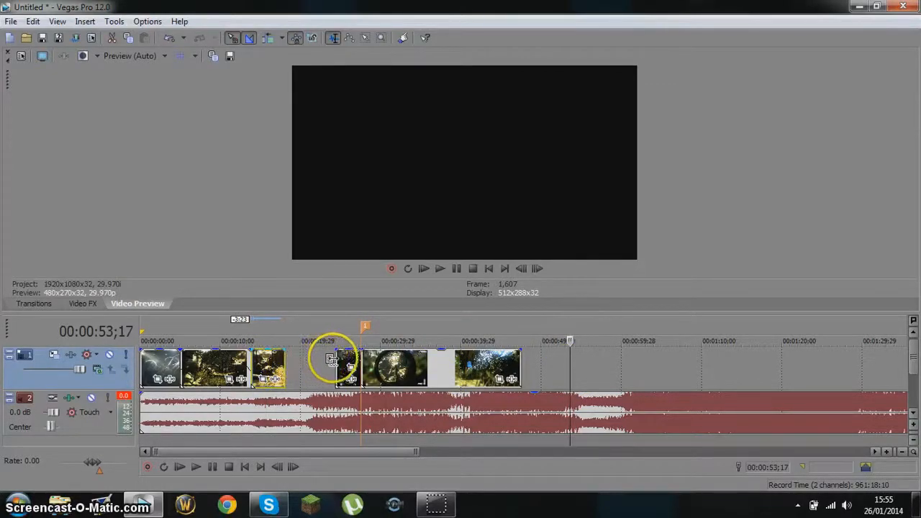
drag(333, 360, 337, 360)
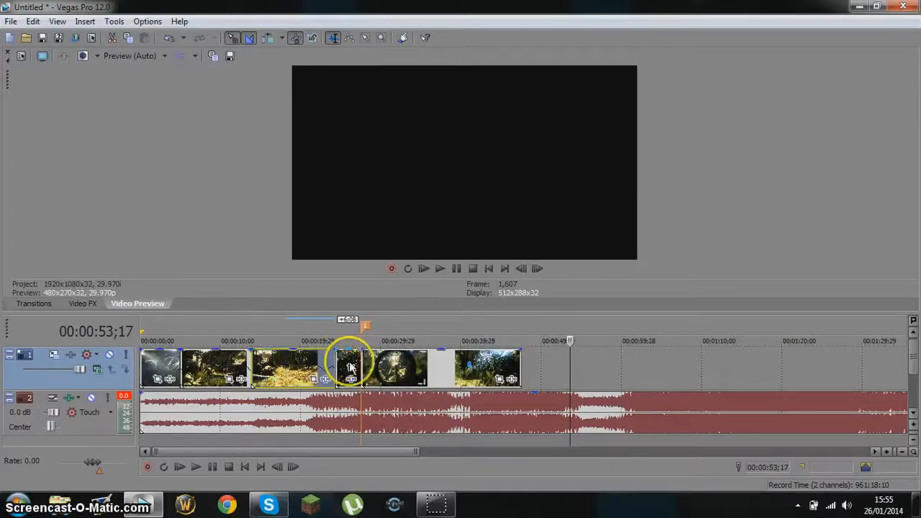
Play the project from the beginning to just past the marker to check the cuts against the music
click(490, 270)
click(440, 269)
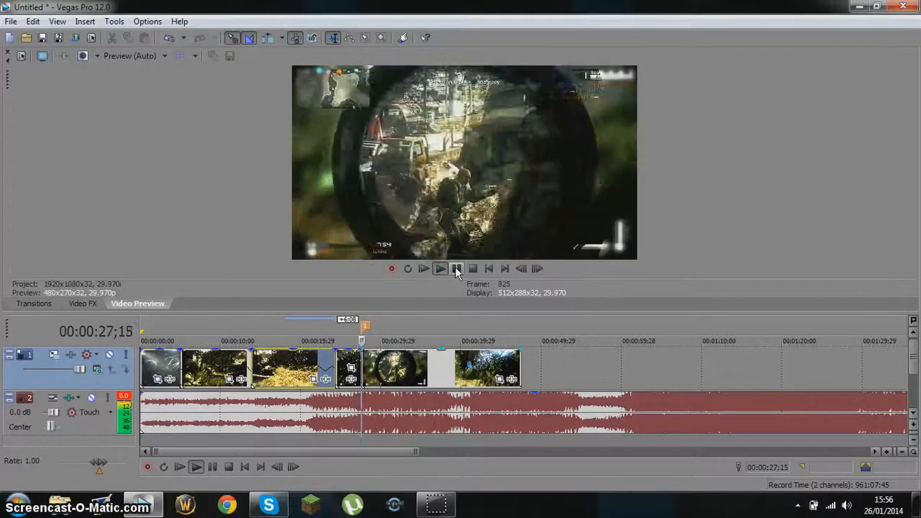
click(456, 269)
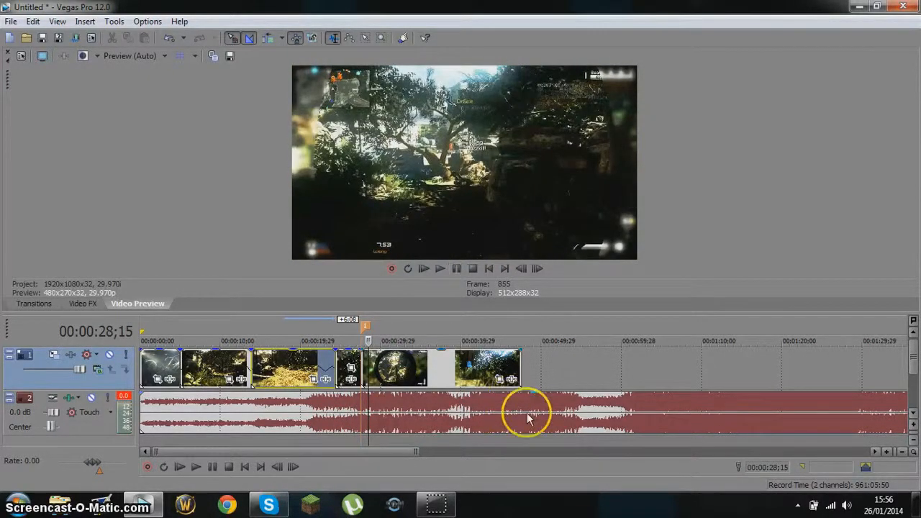
Play from the start of the first gameplay piece at 00:00:24;10 and add ten more markers on the beats up to about 44 seconds
click(552, 371)
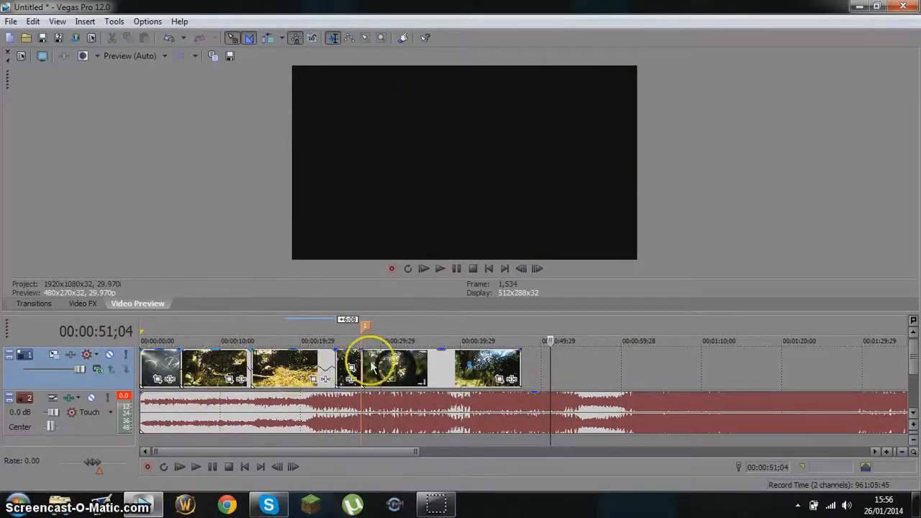
click(336, 355)
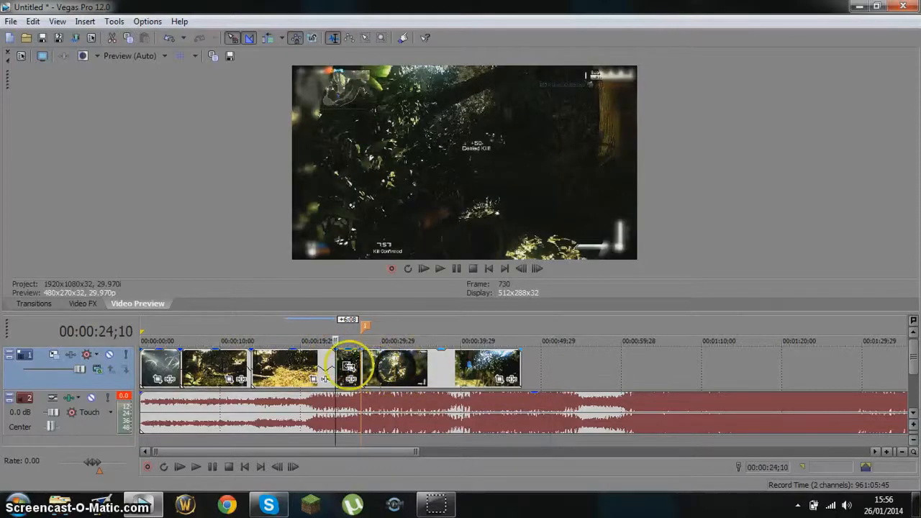
click(360, 363)
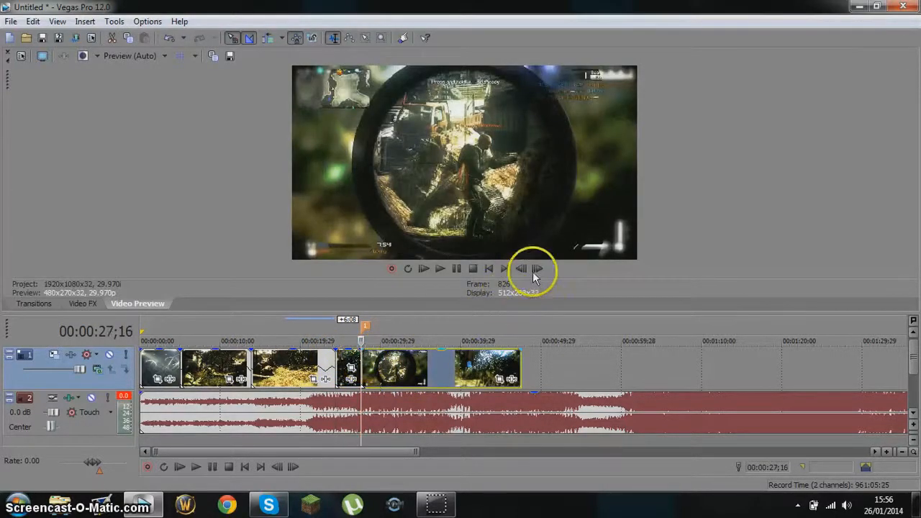
click(335, 360)
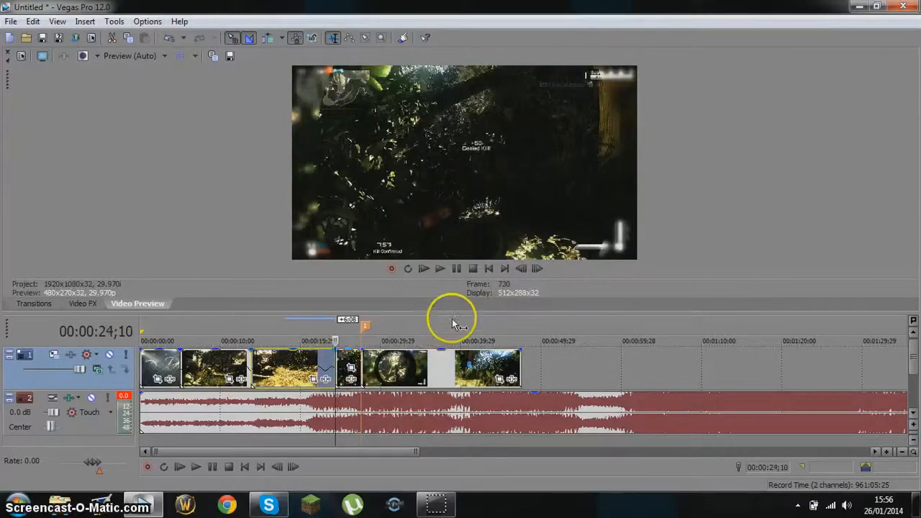
click(442, 268)
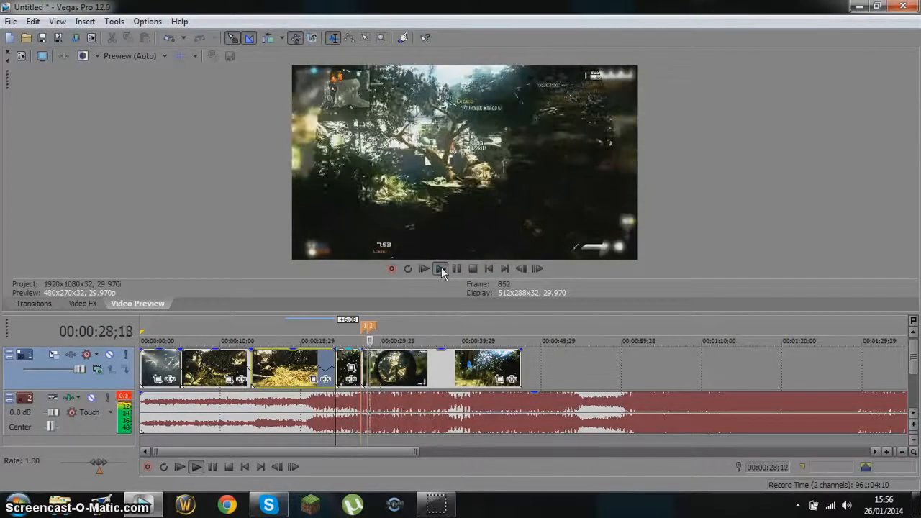
key(m)
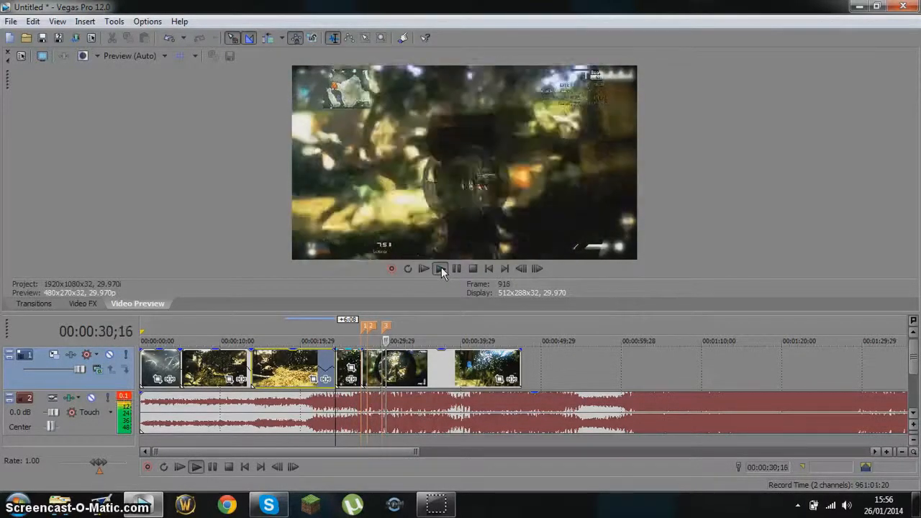
key(m)
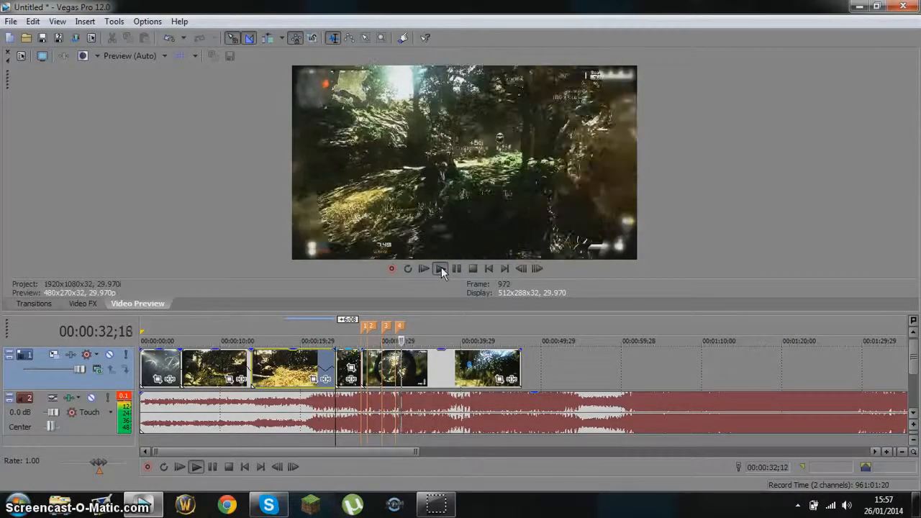
key(m)
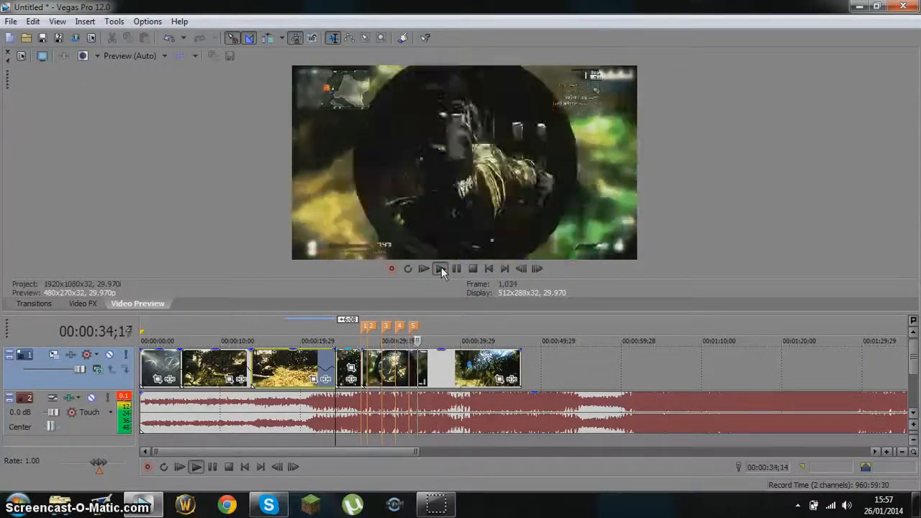
key(m)
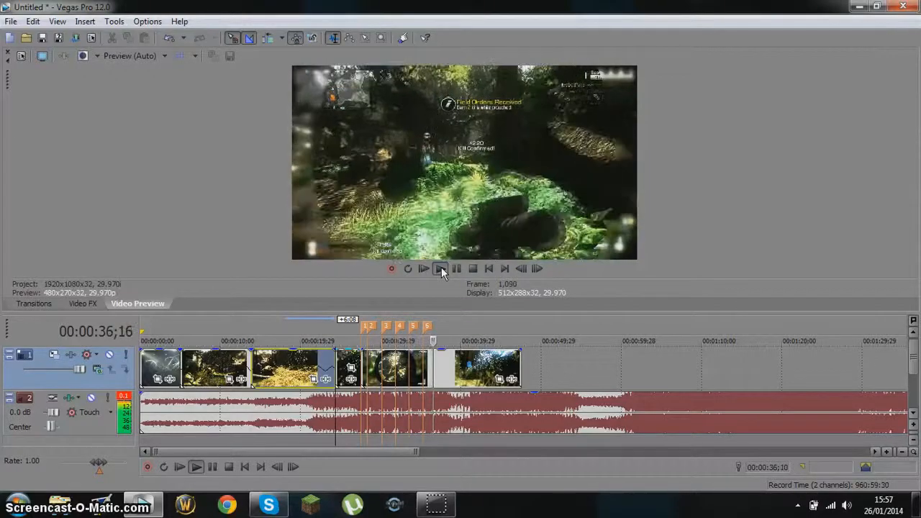
key(m)
key(m)
key(m)
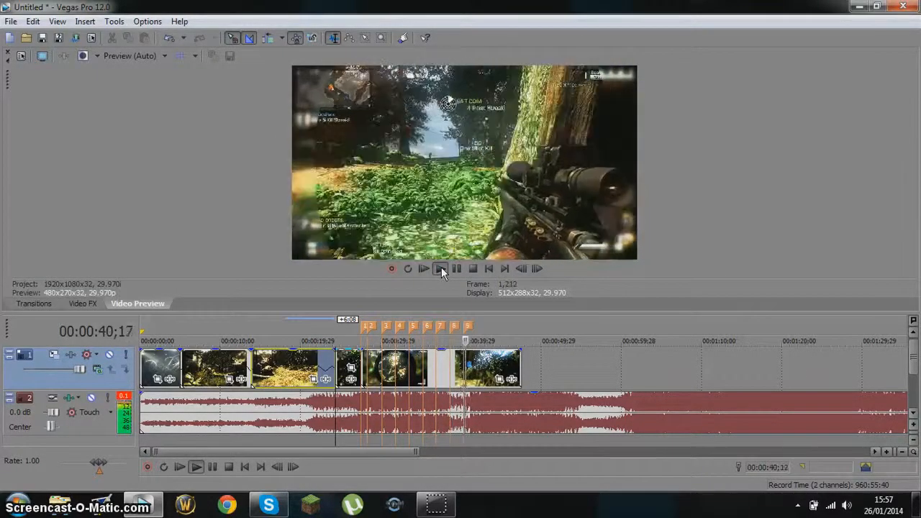
key(m)
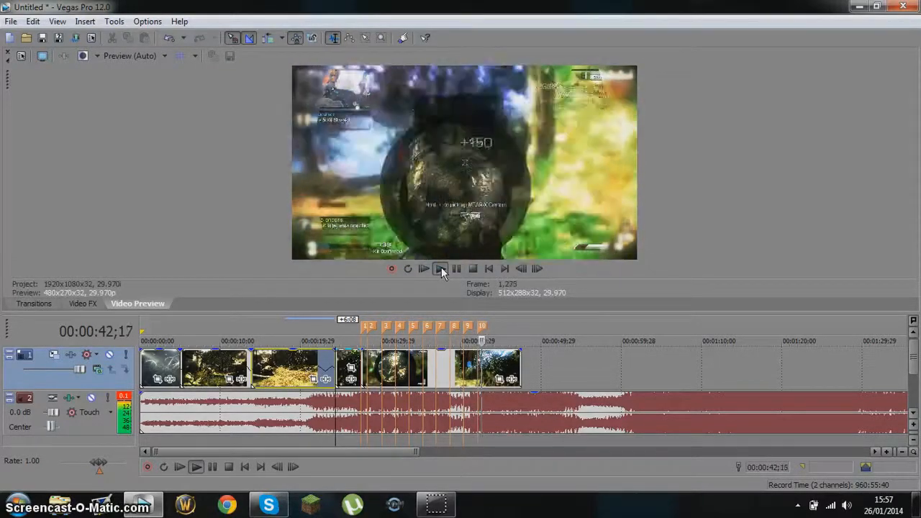
key(m)
click(455, 270)
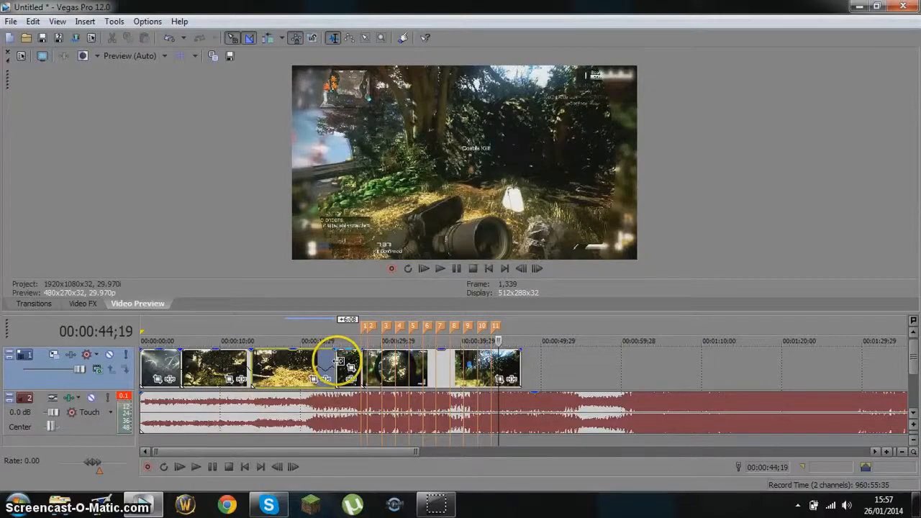
Delete marker 2 at about 00:00:28;10
click(337, 360)
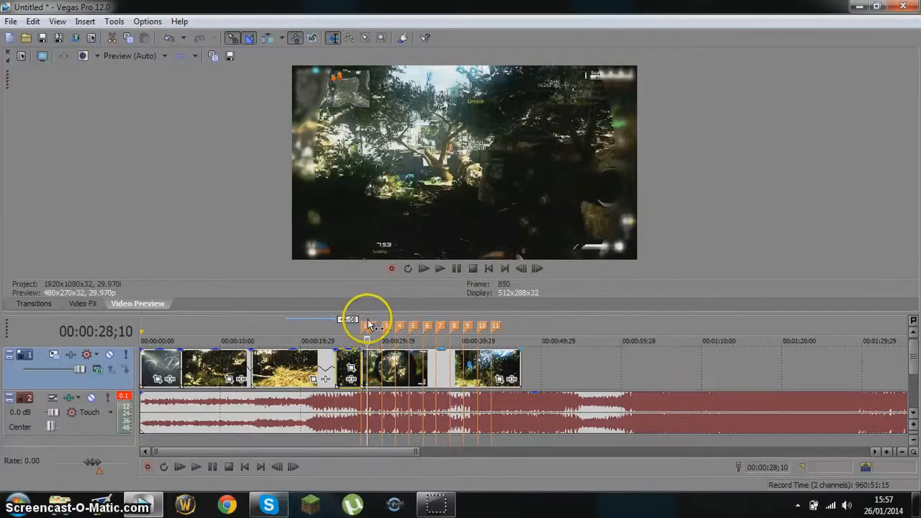
right_click(373, 329)
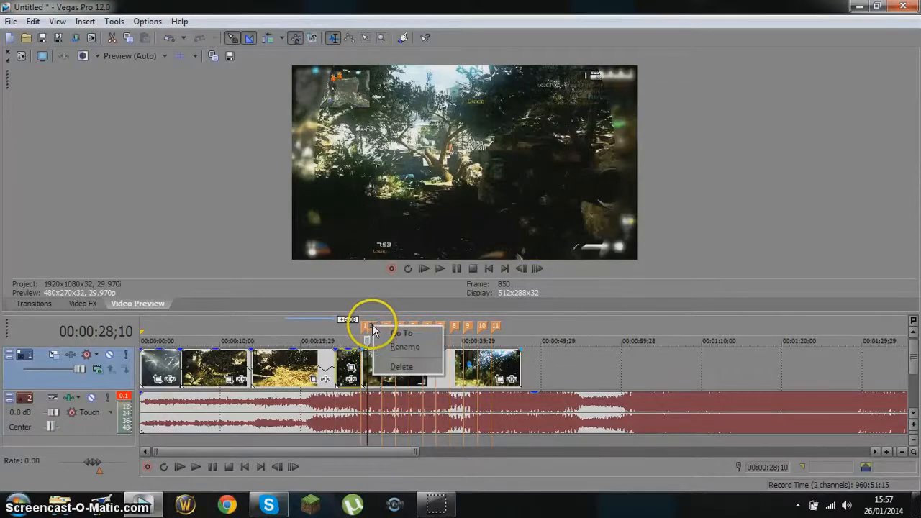
click(373, 367)
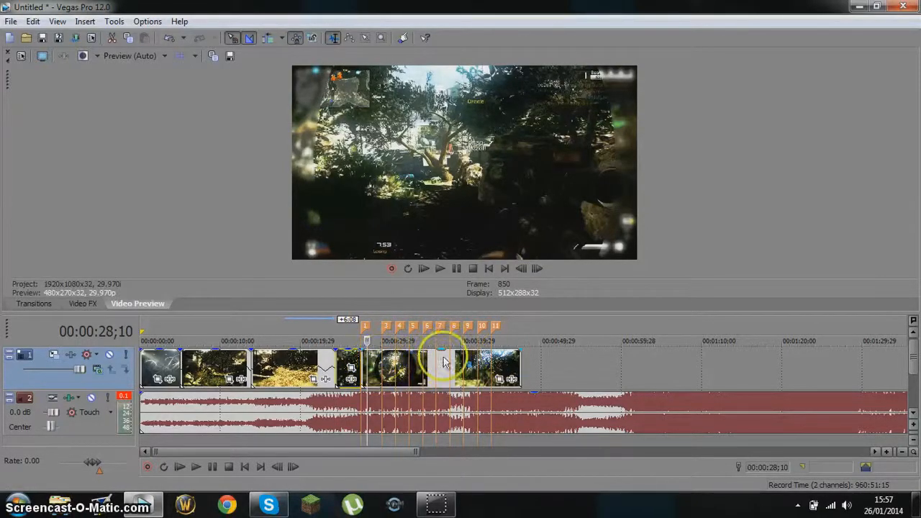
Step frame by frame from marker 1 to the next shot and split the gameplay clip at 00:00:31;02
click(361, 364)
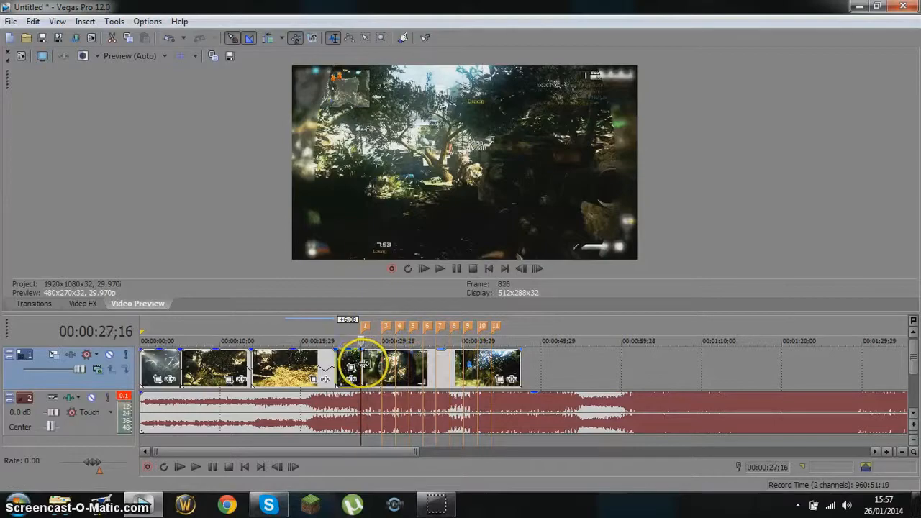
click(537, 268)
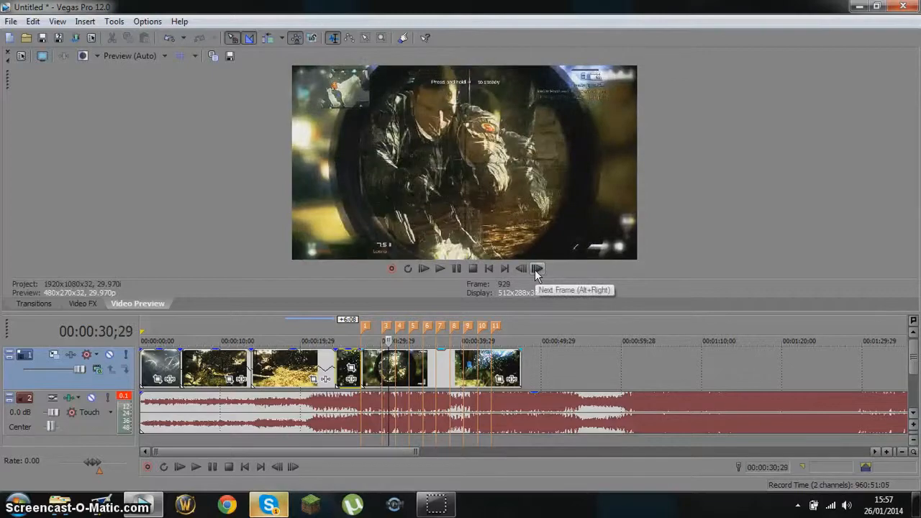
click(537, 269)
click(537, 269)
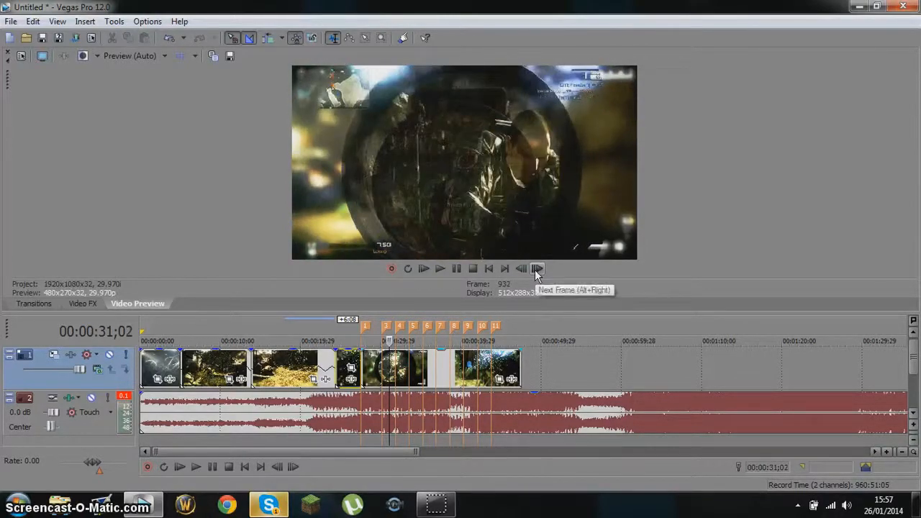
click(522, 269)
click(537, 269)
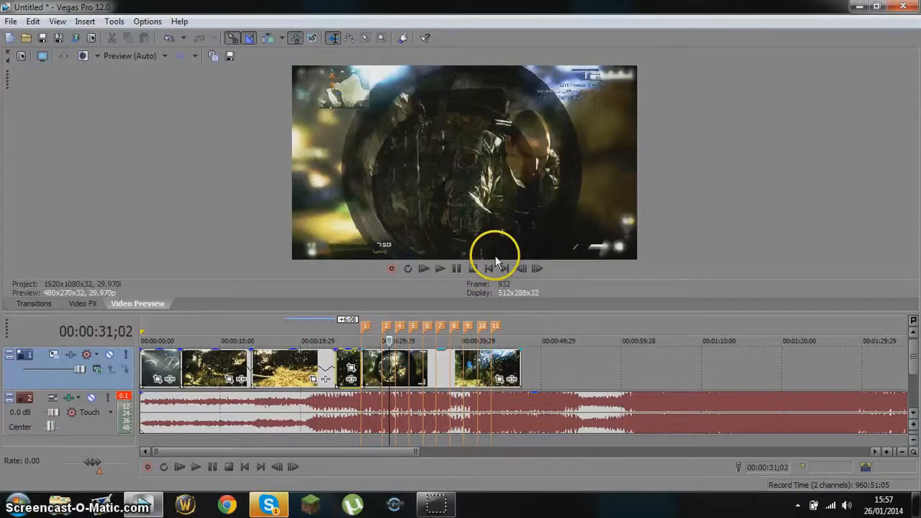
click(392, 367)
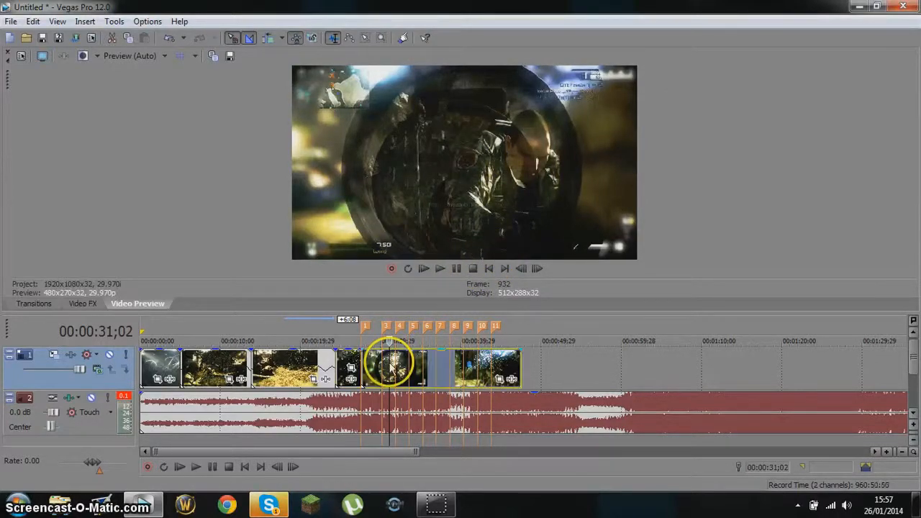
key(s)
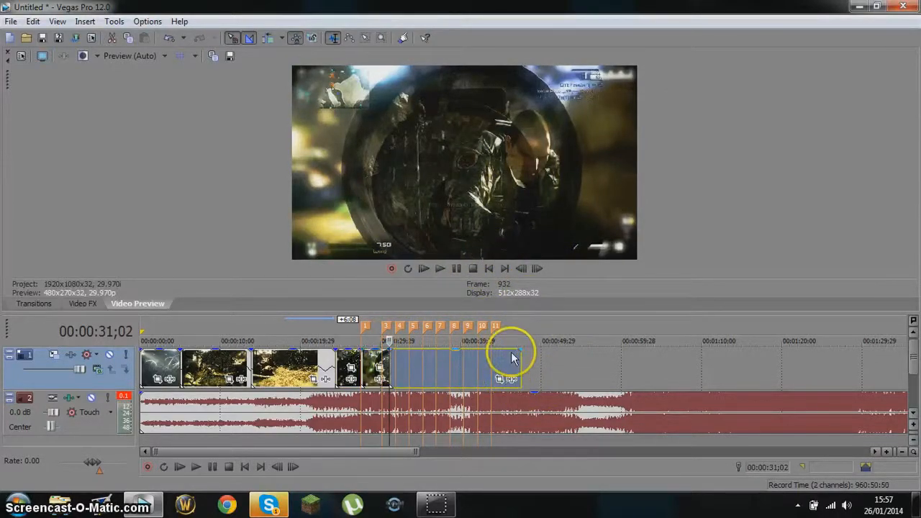
Move the remaining gameplay clip aside, extend the piece before it to marker 4, and bring the remaining clip back against it
drag(509, 370, 551, 370)
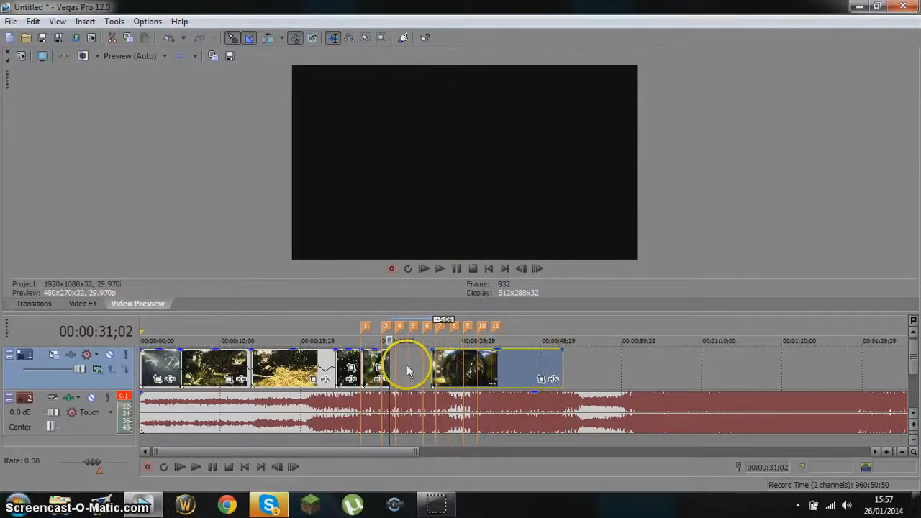
click(597, 344)
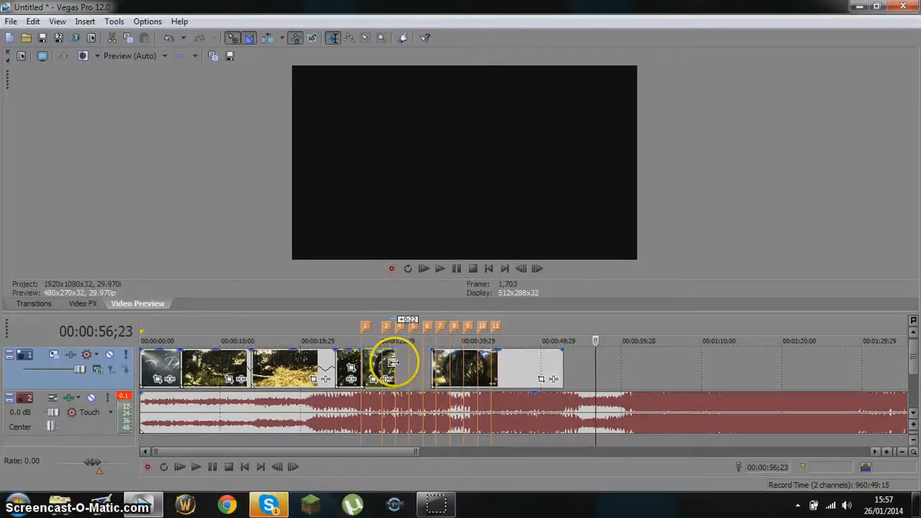
drag(497, 366, 479, 373)
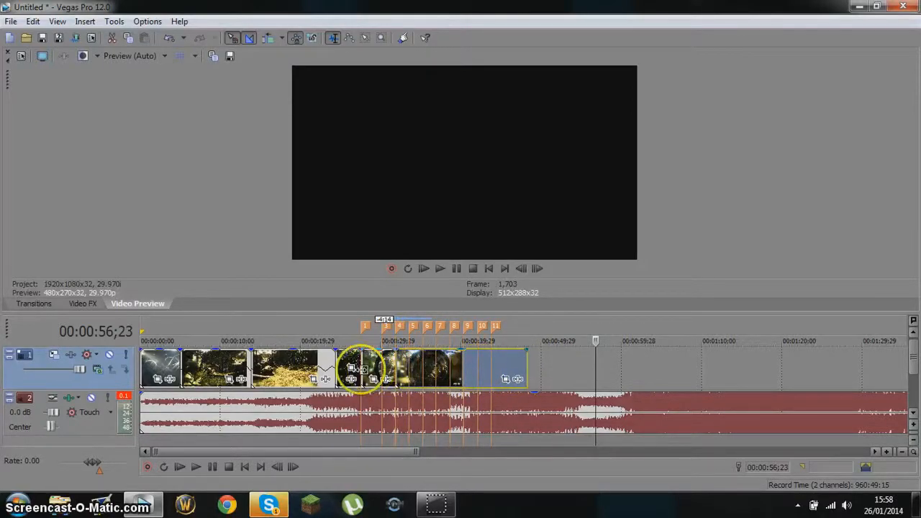
Play from the start of the first gameplay piece to about 00:00:32;27 to check the cut at marker 4
click(336, 365)
click(439, 268)
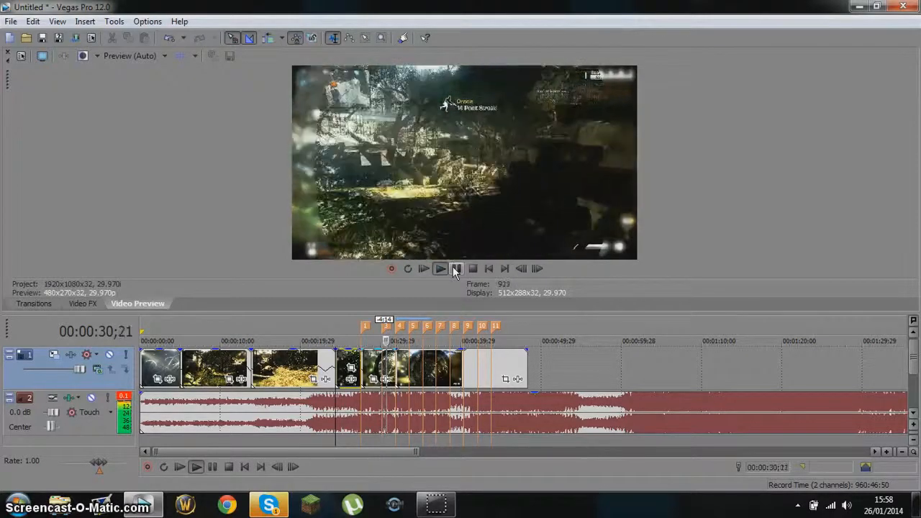
click(454, 272)
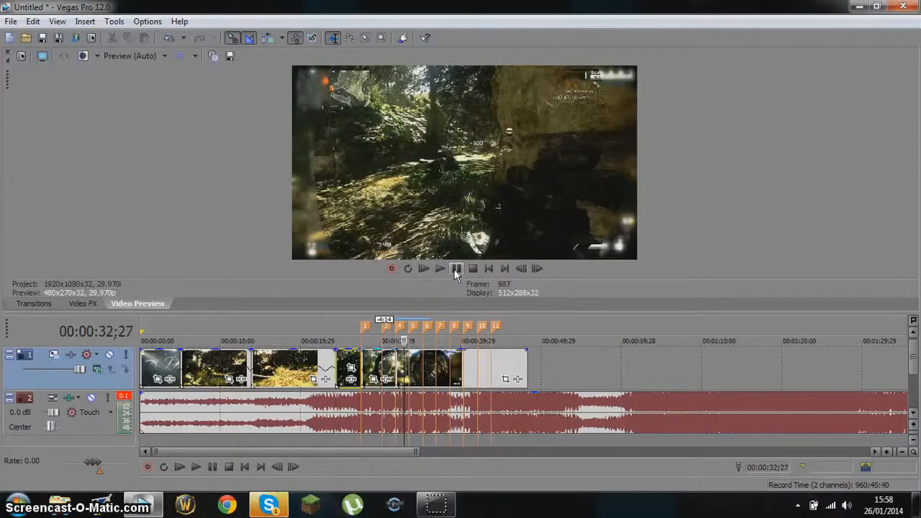
Step frame by frame past marker 5 to the next shot and split the gameplay clip at 00:00:34;07
click(393, 364)
click(537, 268)
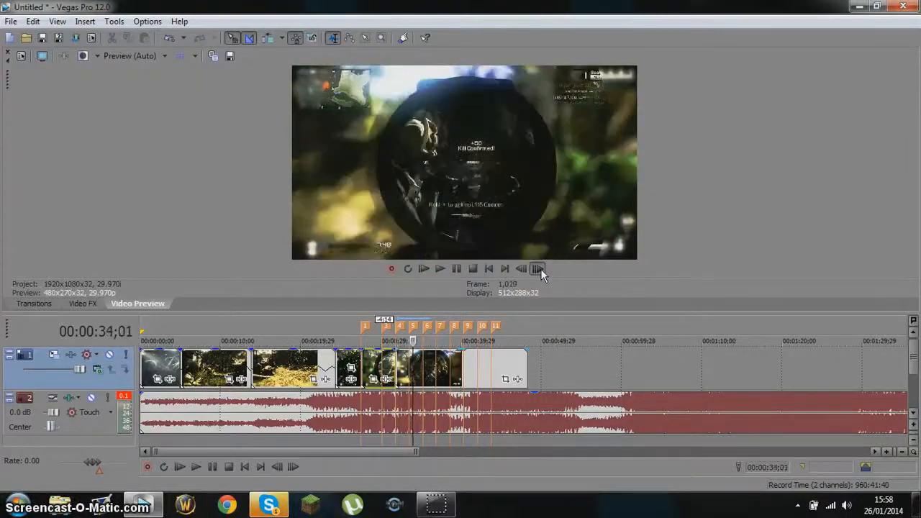
click(533, 269)
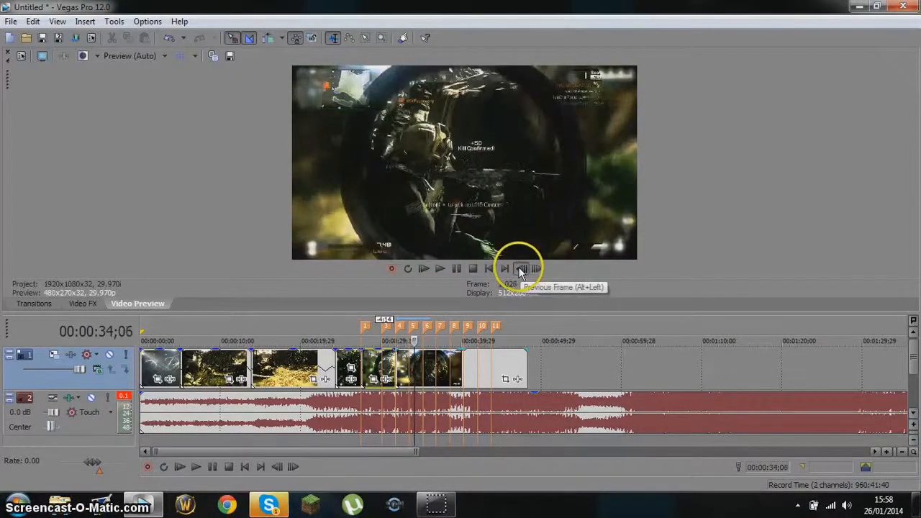
click(537, 268)
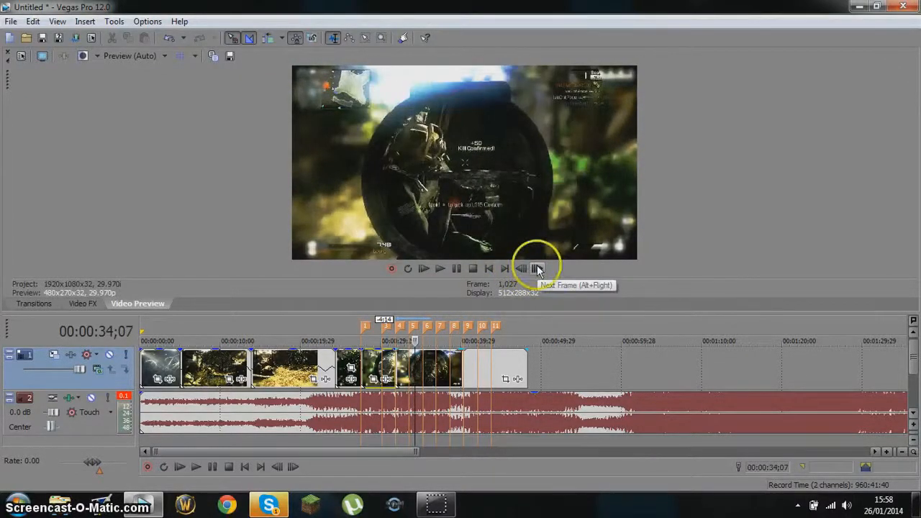
click(410, 364)
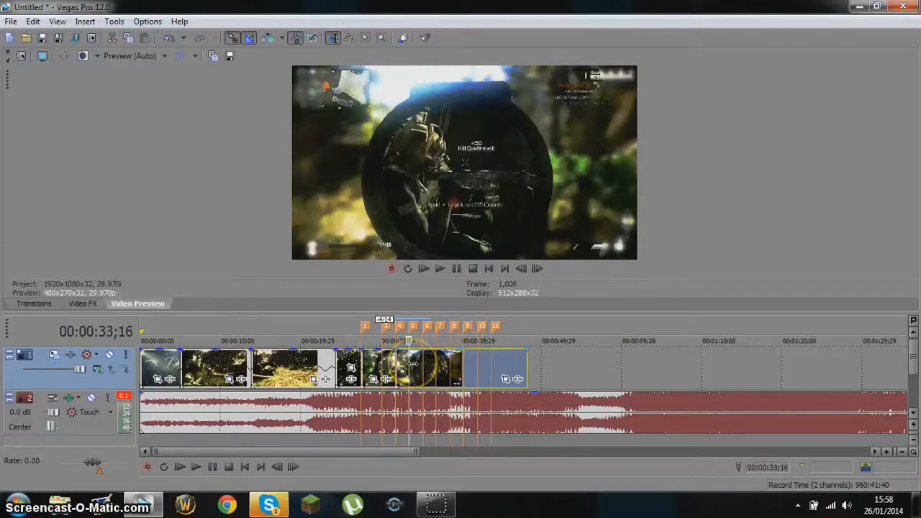
click(538, 269)
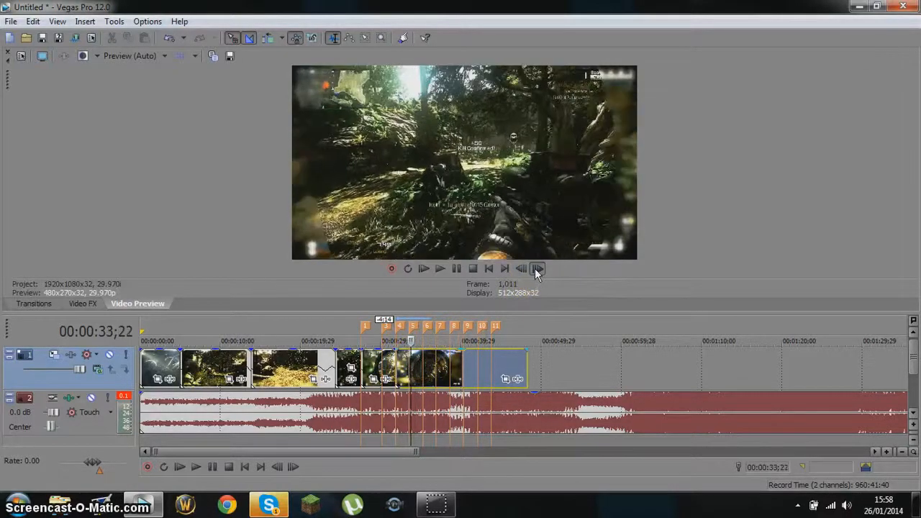
click(538, 269)
click(541, 270)
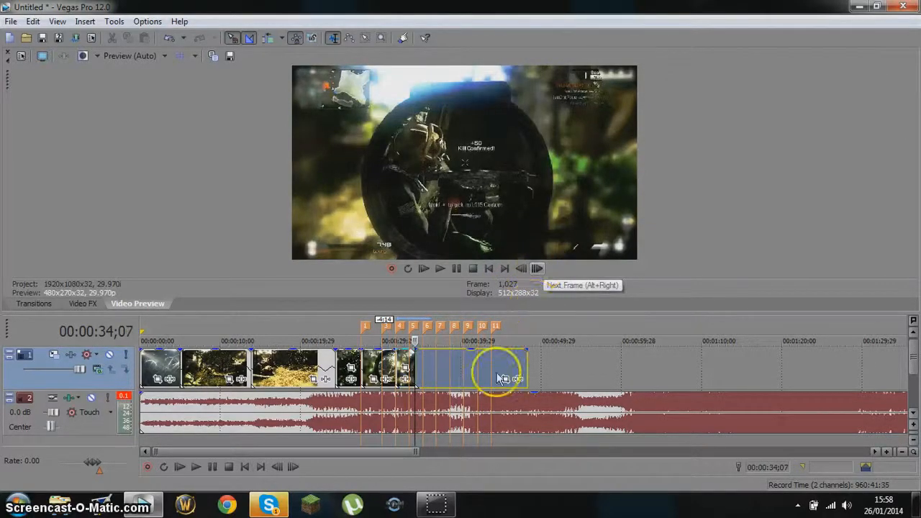
Move the remaining clip aside to marker 11, trim the piece after marker 4 back to about marker 5, and close the gap
drag(507, 362, 579, 367)
click(627, 368)
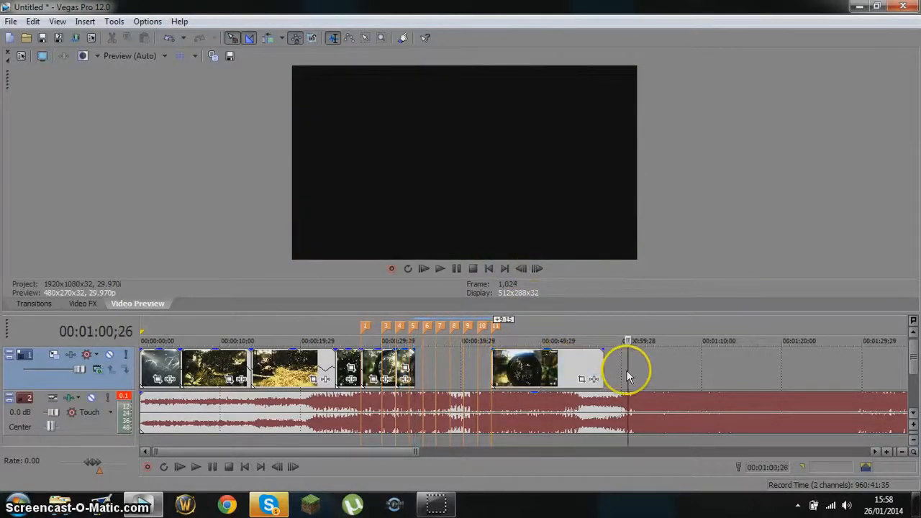
click(407, 362)
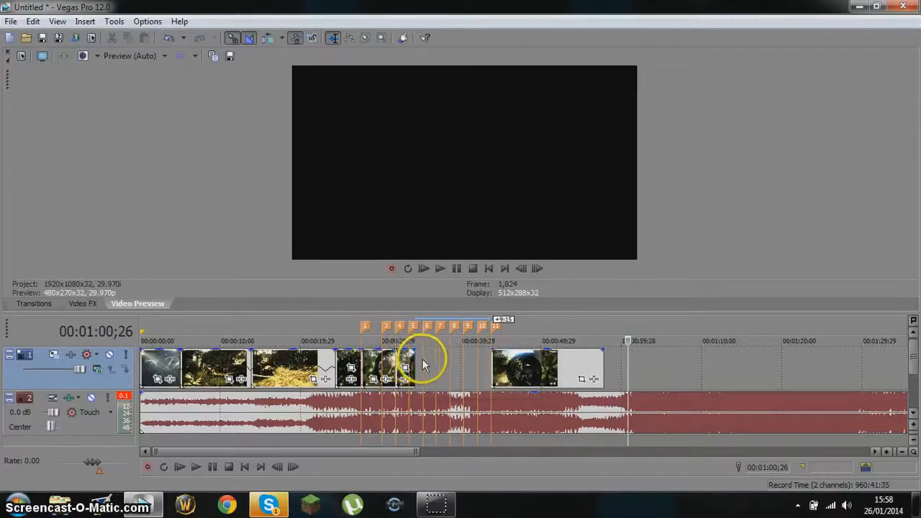
drag(411, 357, 407, 359)
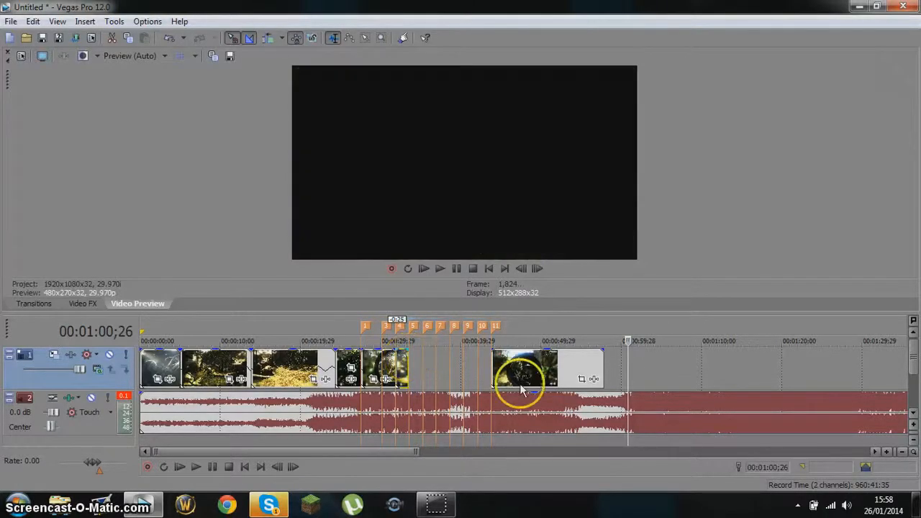
drag(587, 377, 504, 364)
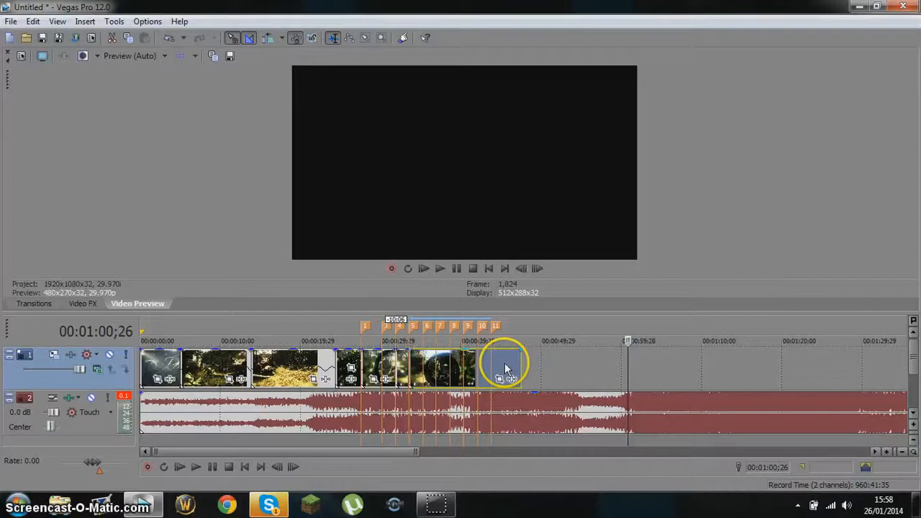
Play from the start of the first gameplay piece to about 00:00:34;25 to check the cut at marker 5
click(338, 358)
click(440, 269)
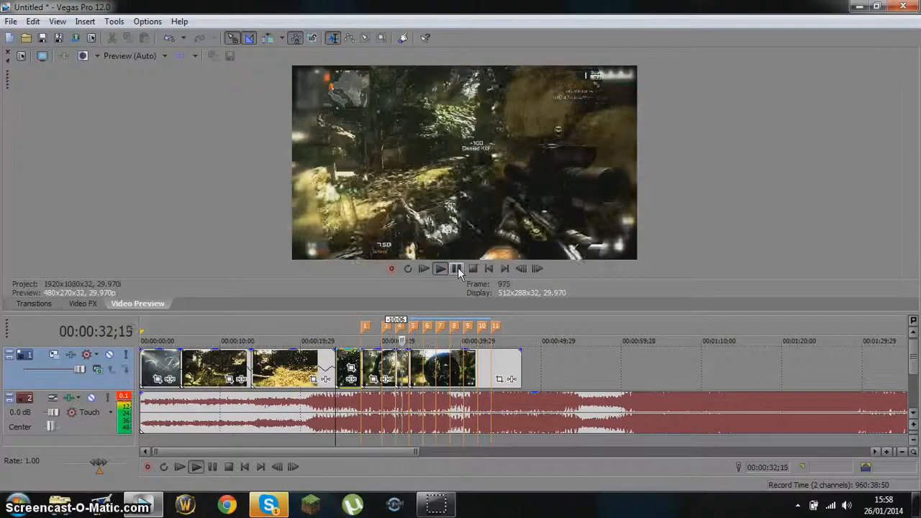
click(459, 271)
Move the remaining clip aside to marker 9, extend the preceding piece 4 frames to meet marker 5, and close the gap again
click(509, 380)
drag(504, 368, 555, 366)
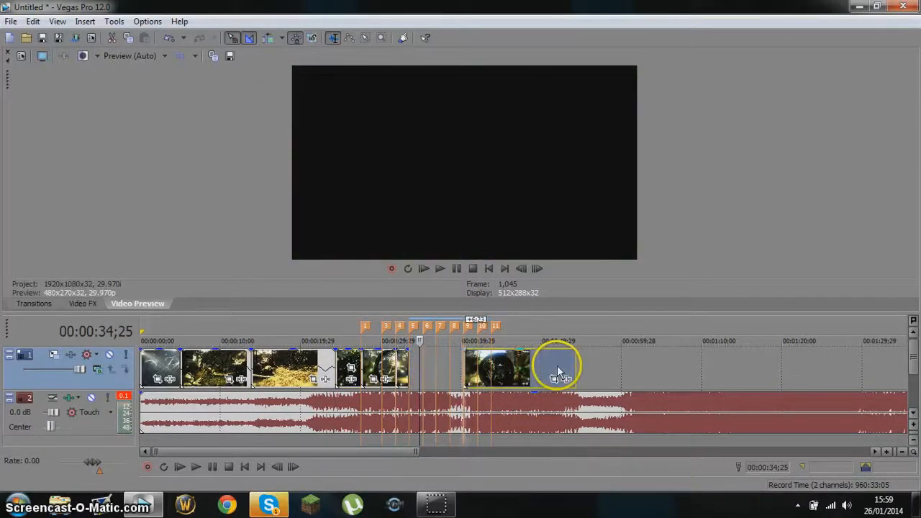
drag(418, 451, 329, 453)
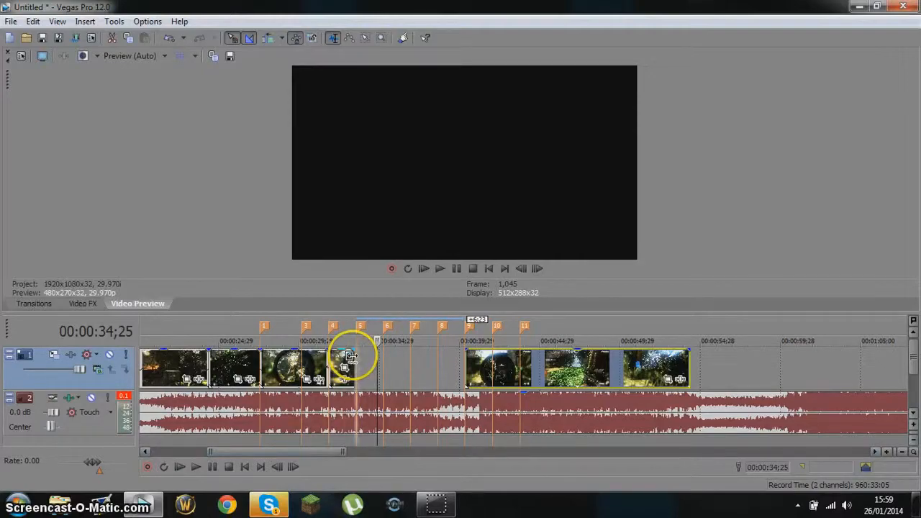
click(375, 365)
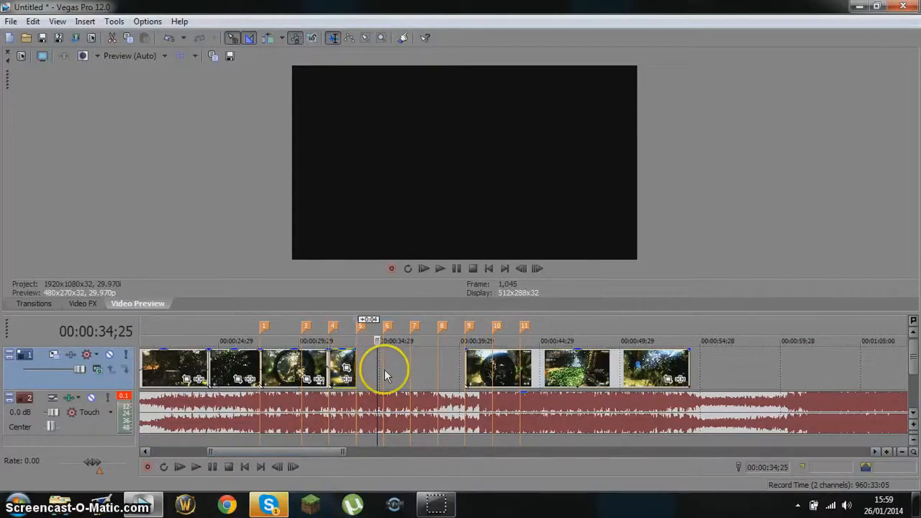
drag(488, 365, 377, 366)
Play from about 00:00:31;07 to 00:00:35;00 to check the adjusted cut at marker 5 against the music
click(316, 363)
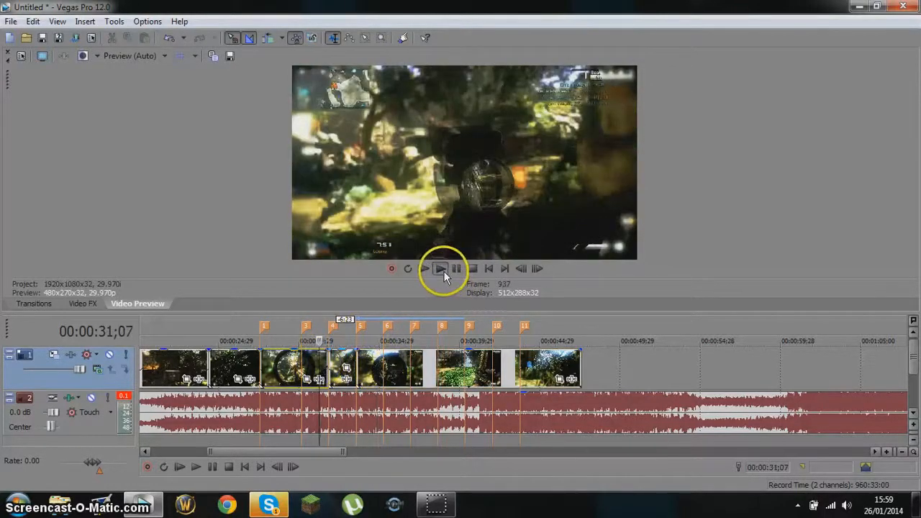
click(440, 269)
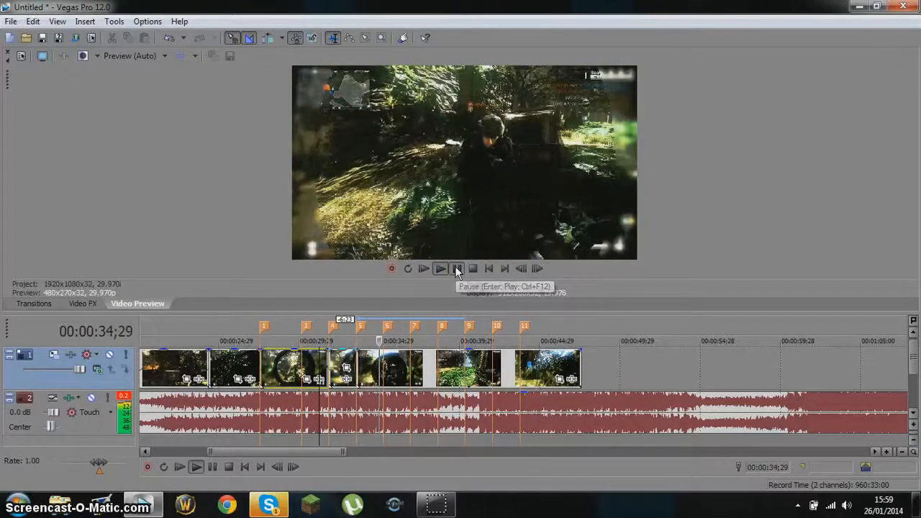
click(457, 272)
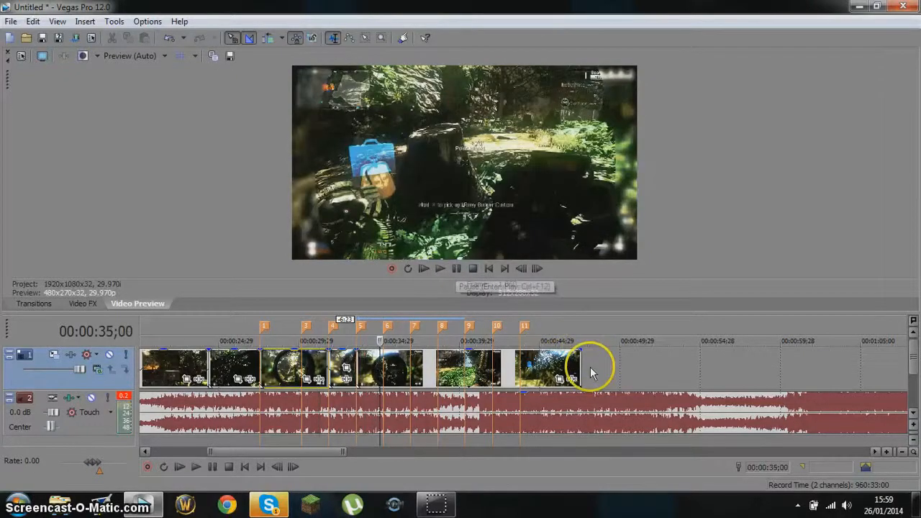
Step frame by frame through the footage around markers 4 and 5 to examine where the shots fall
click(260, 358)
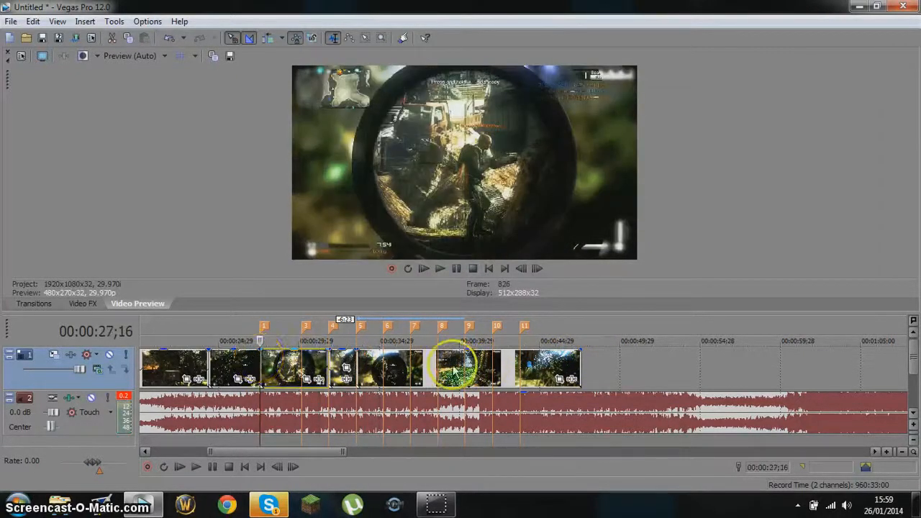
click(357, 358)
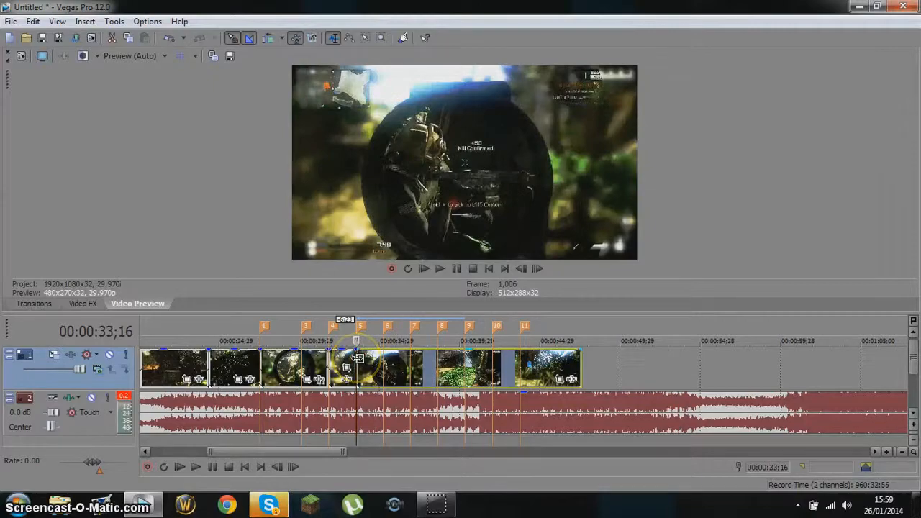
click(536, 269)
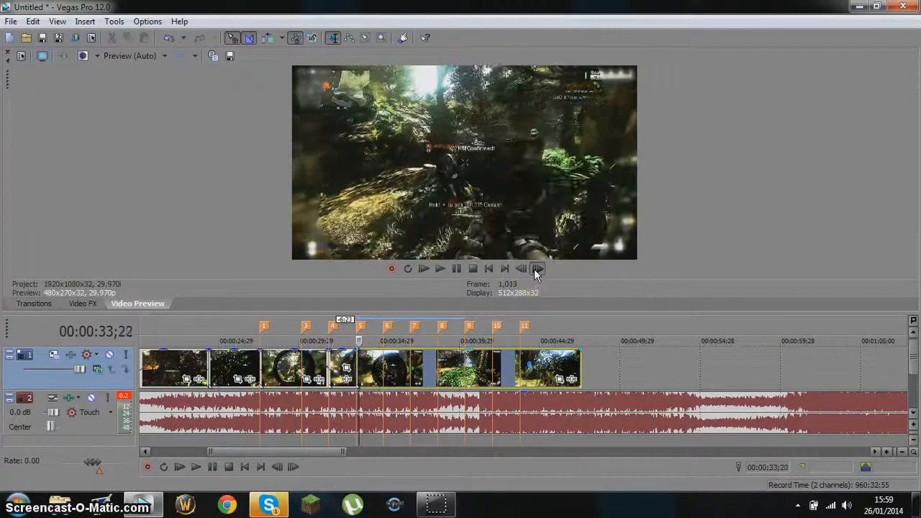
click(536, 269)
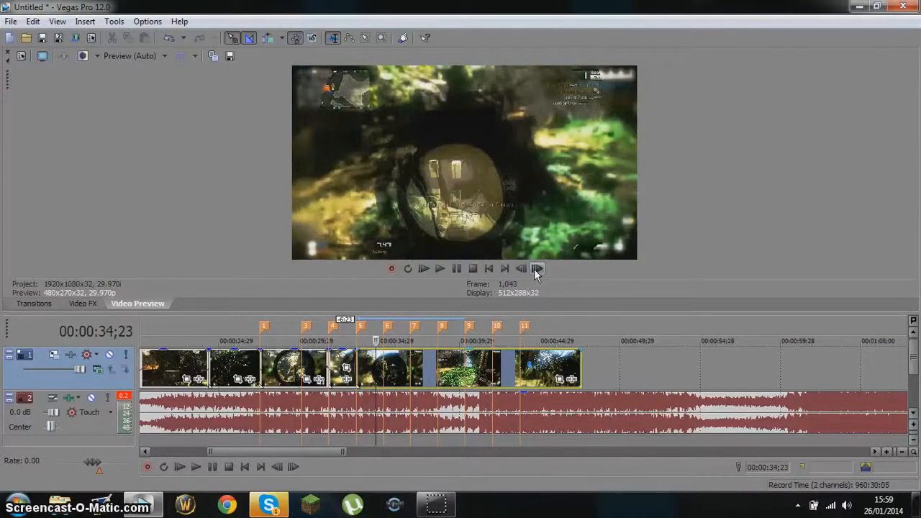
click(521, 269)
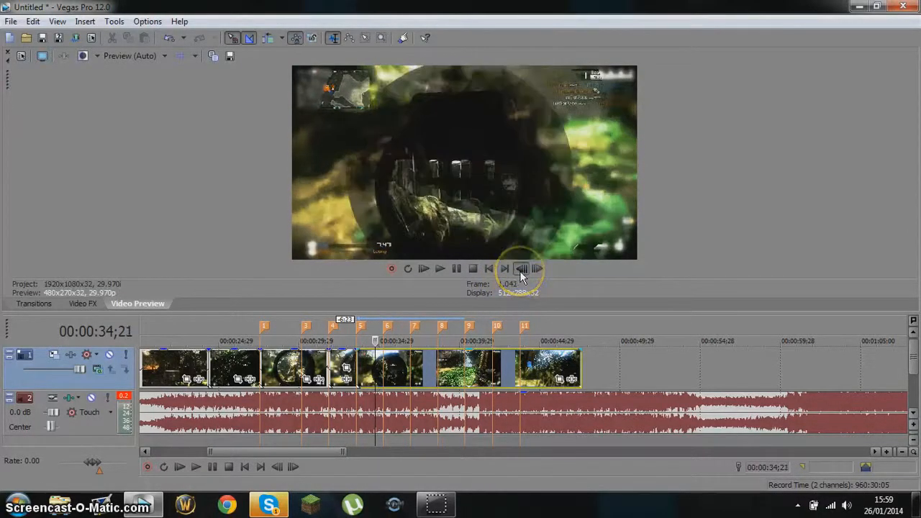
click(521, 269)
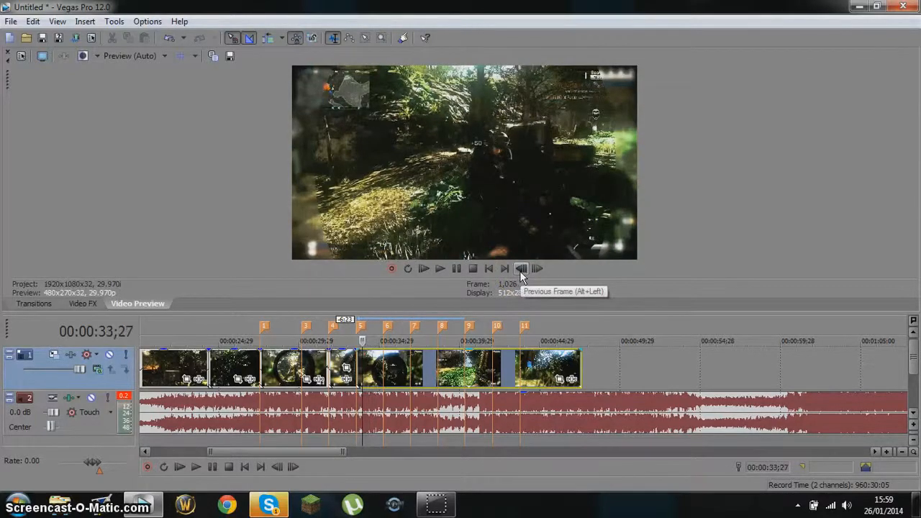
click(523, 269)
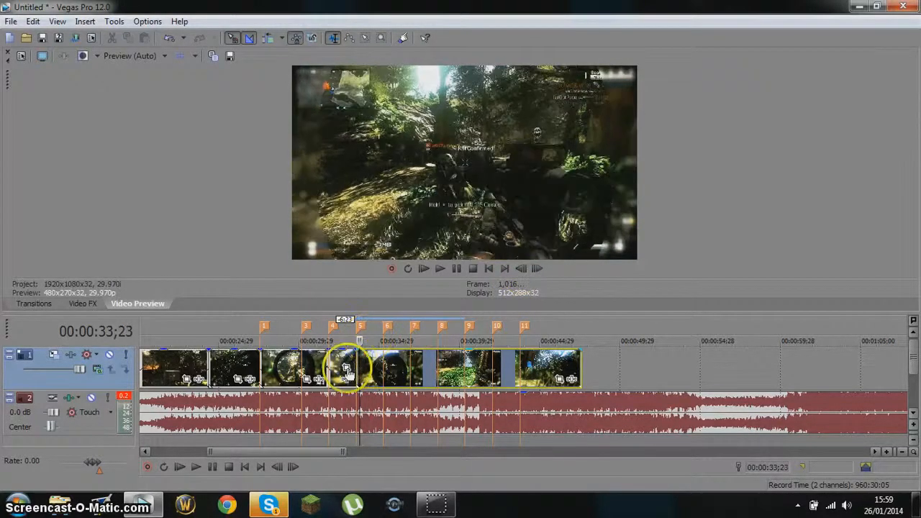
click(333, 367)
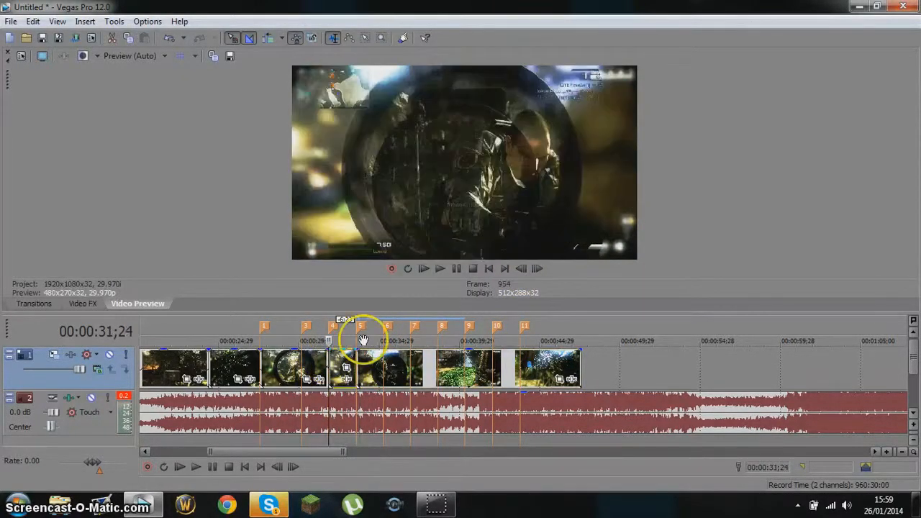
click(538, 269)
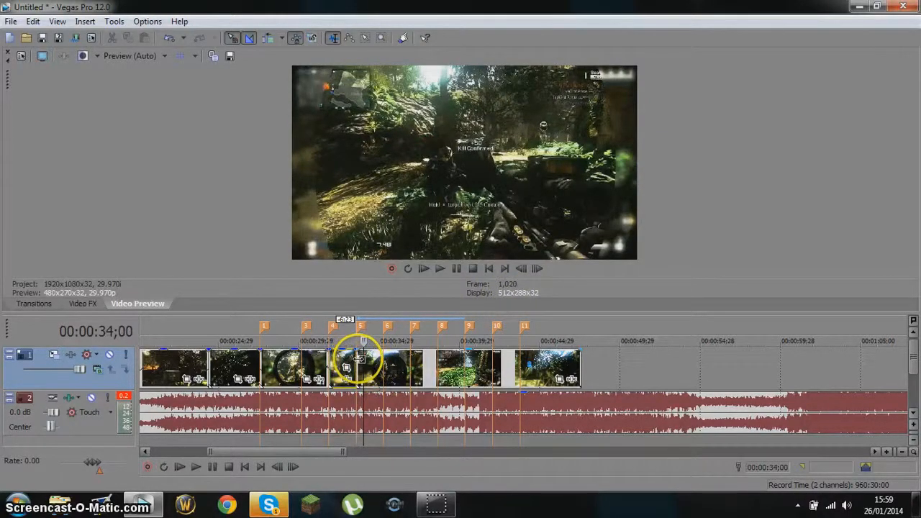
Undo the recent moves, trim and split around marker 5 until the remaining clip is one uncut piece starting at marker 4
click(168, 40)
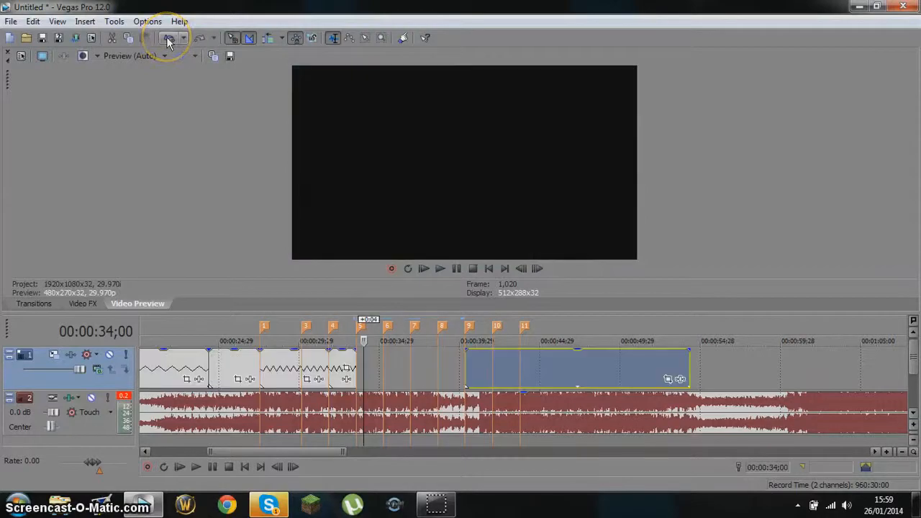
click(169, 40)
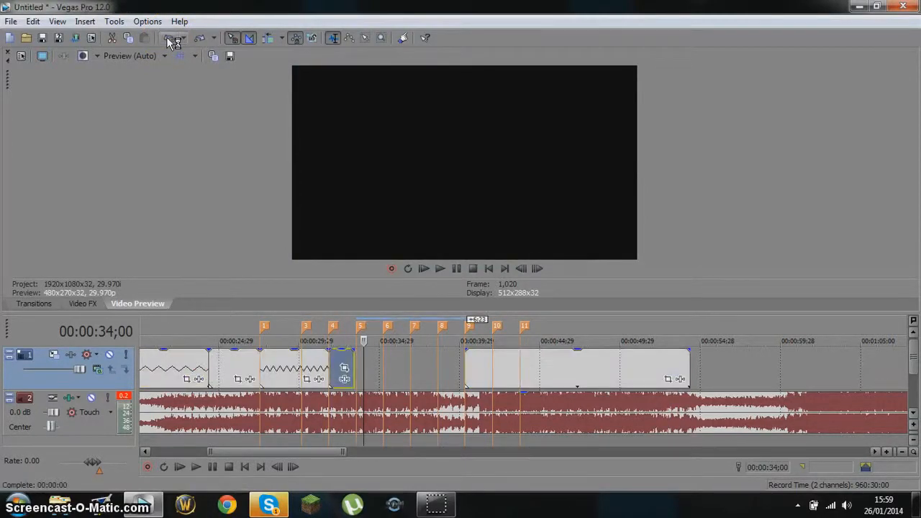
click(171, 40)
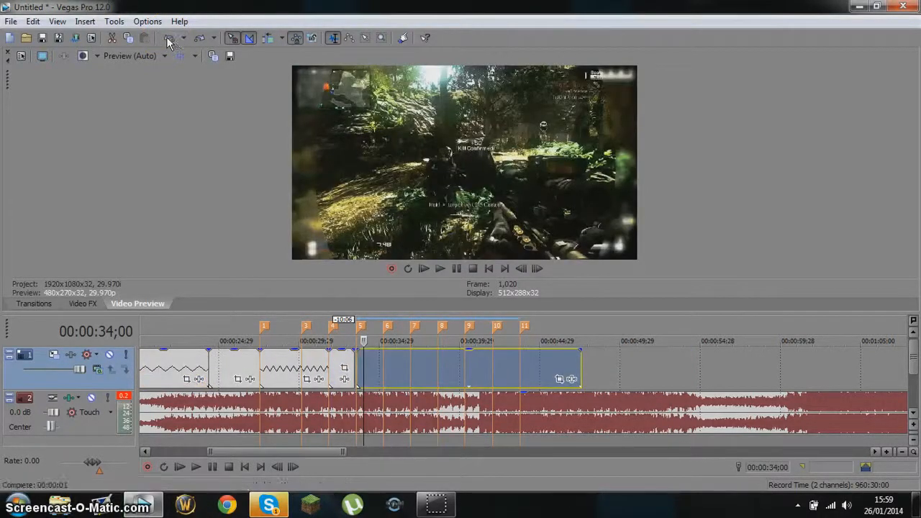
click(170, 40)
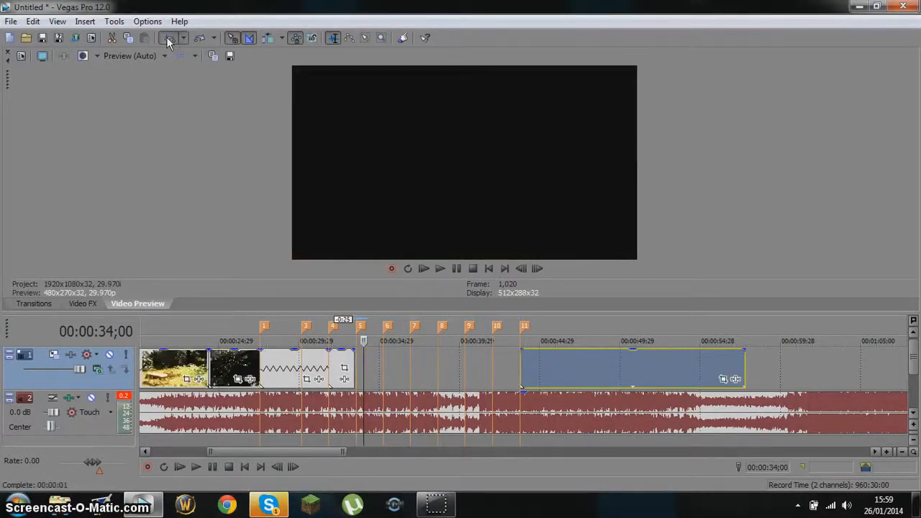
click(170, 40)
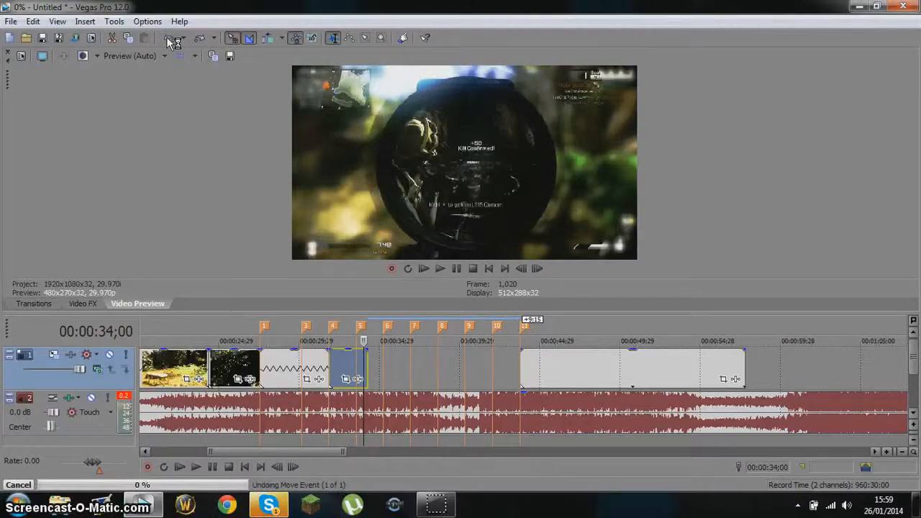
click(169, 40)
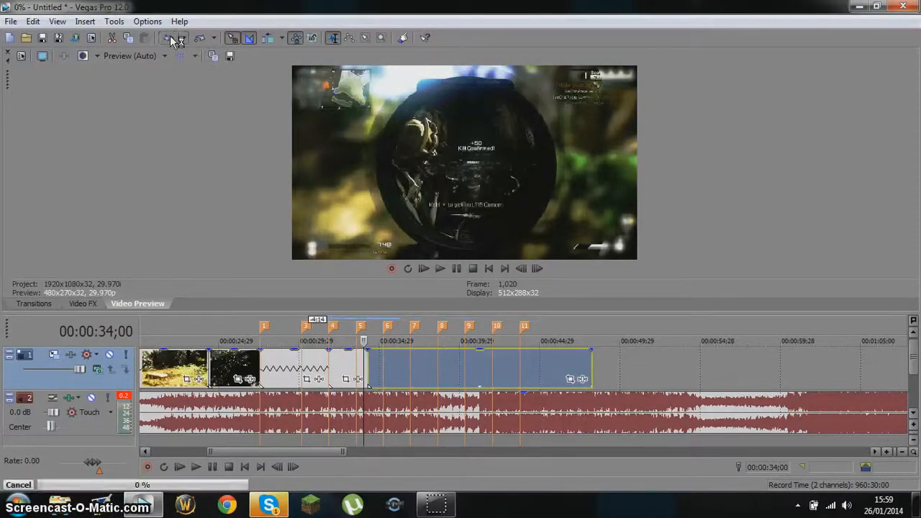
Step through the footage past marker 5 to the next shot and split the remaining clip at about 00:00:35;13
click(392, 364)
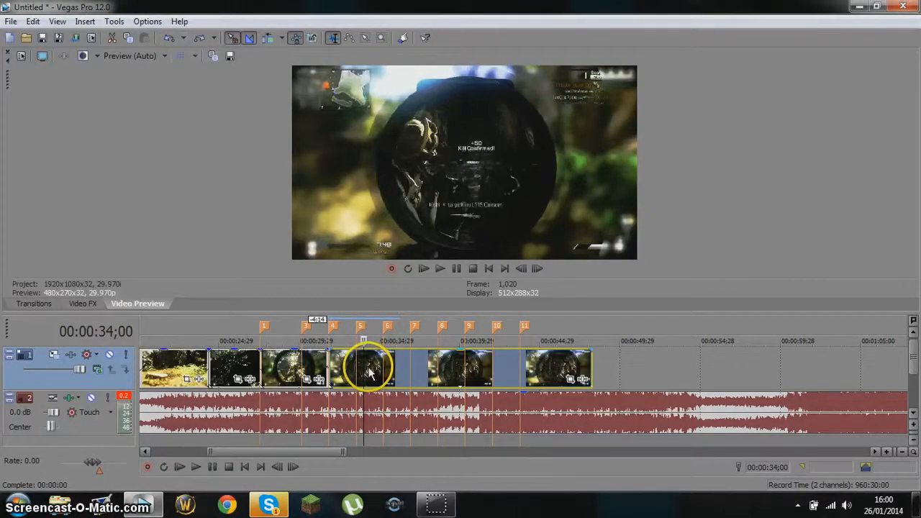
click(533, 269)
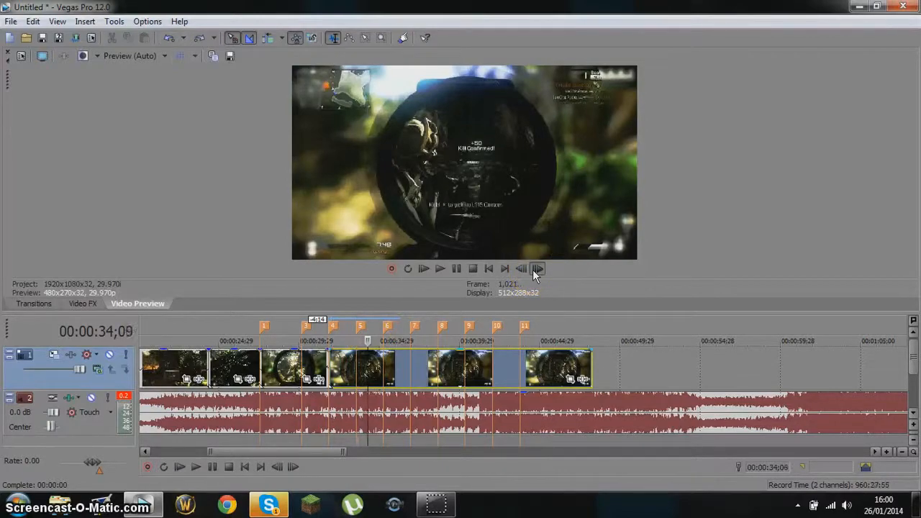
click(534, 269)
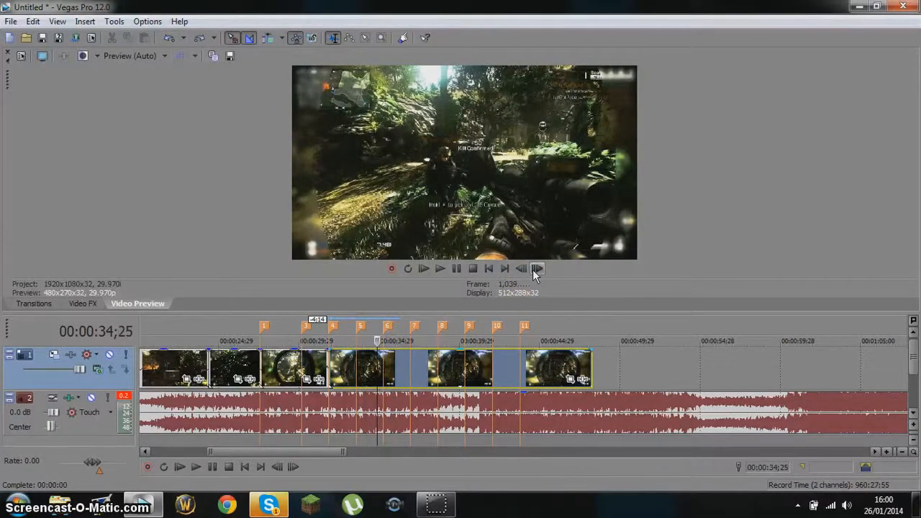
click(536, 269)
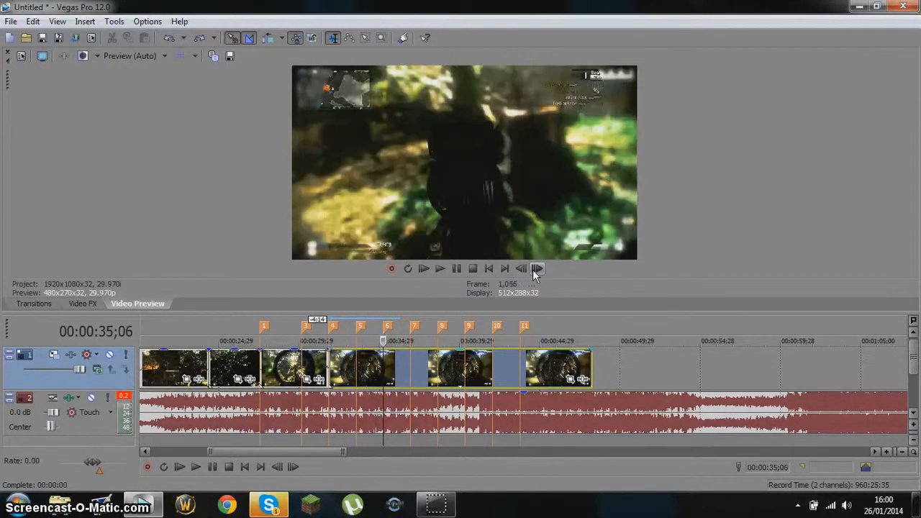
click(537, 270)
click(538, 270)
click(538, 270)
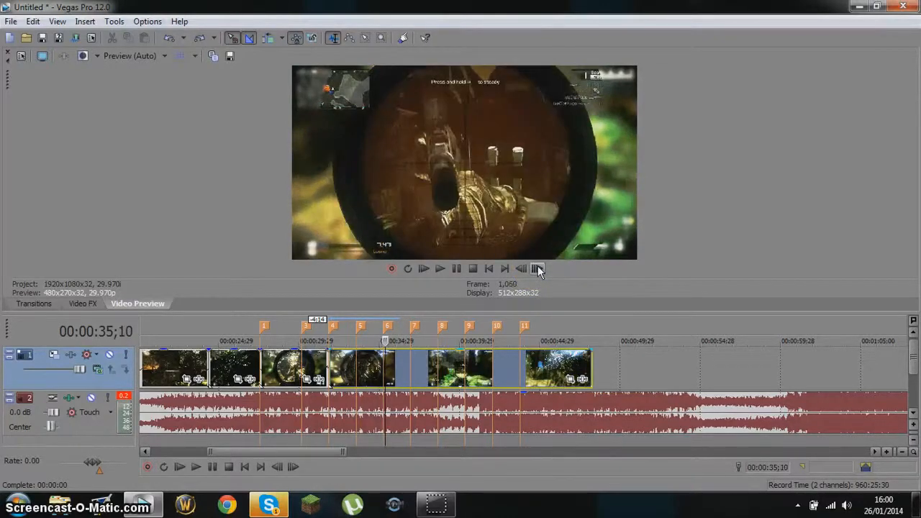
click(538, 270)
click(538, 270)
click(538, 269)
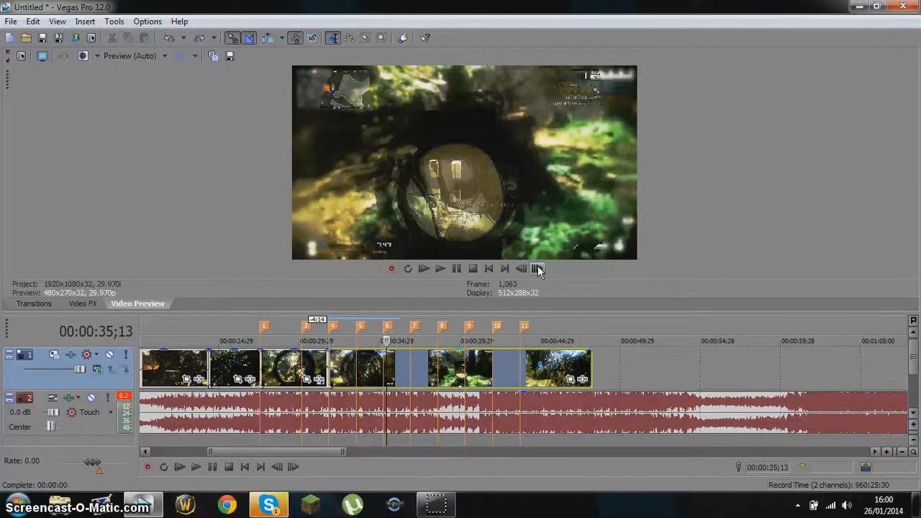
Move the remaining clip aside to marker 8, time-compress the preceding piece to end at marker 6, and close the gap
mouse_move(425, 370)
mouse_down()
mouse_move(473, 370)
mouse_move(420, 374)
mouse_up()
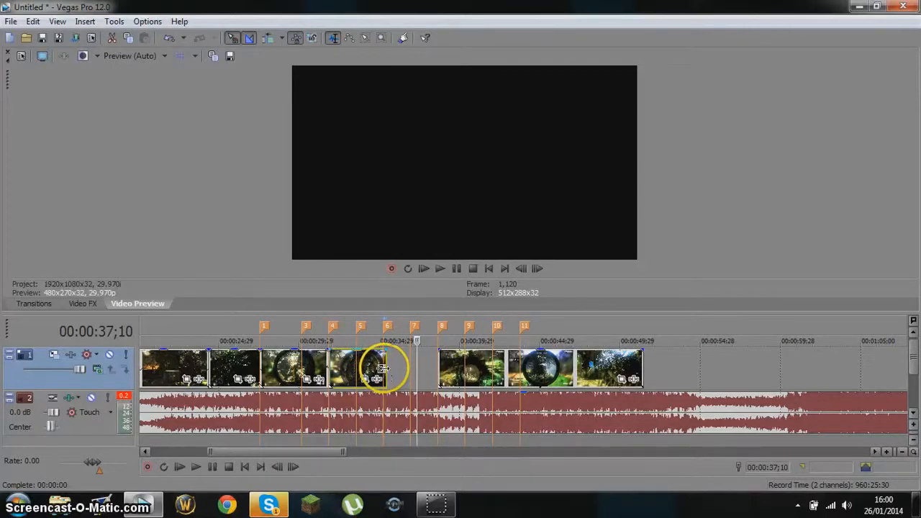
drag(346, 452, 302, 407)
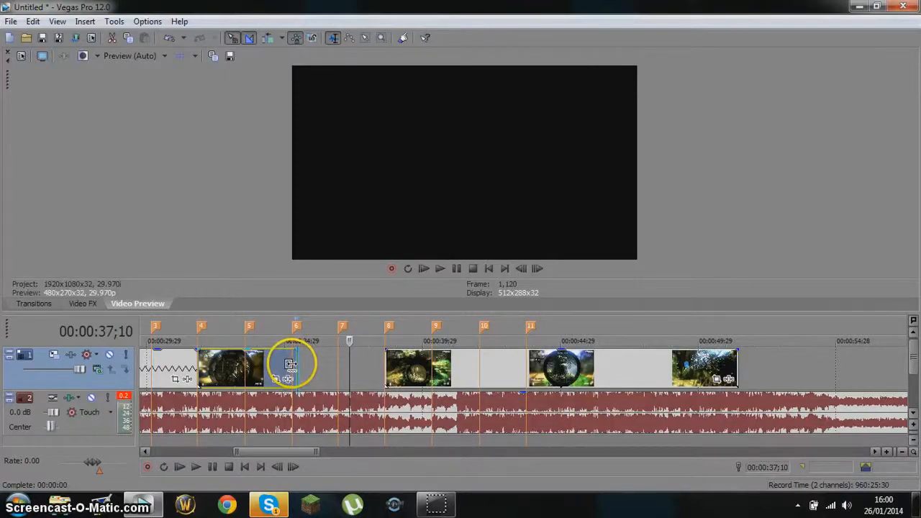
drag(456, 366, 363, 369)
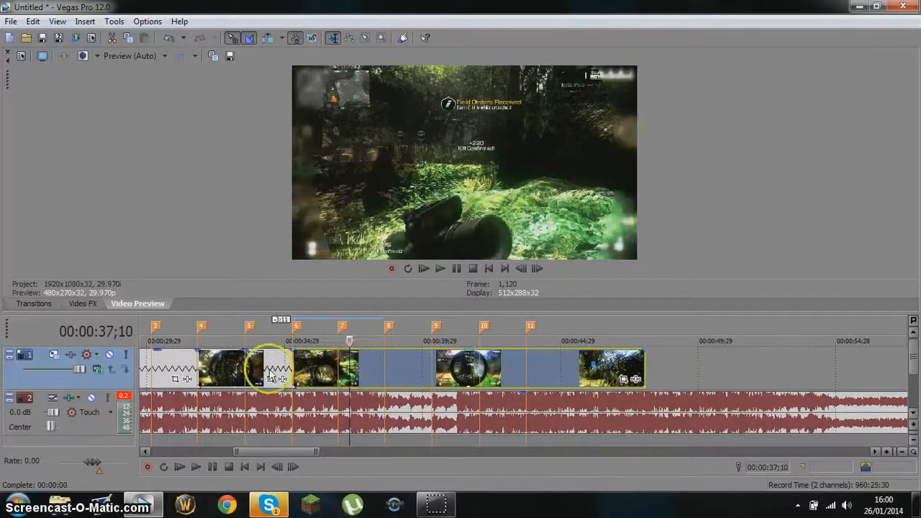
Play from just before marker 5 to marker 6 to check the cut at marker 6 against the music
click(236, 363)
click(440, 269)
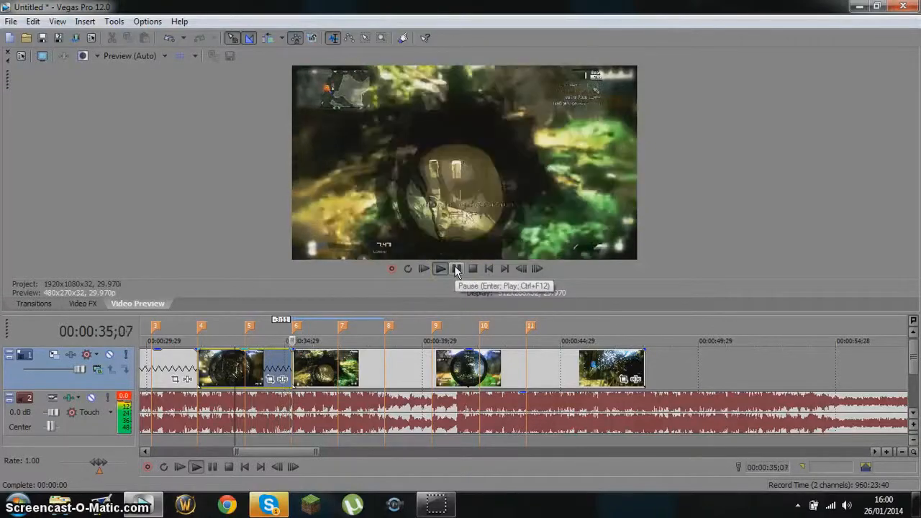
click(455, 269)
Select the clip after marker 6, find its next shot frame by frame, and split it at 00:00:40;06
click(292, 365)
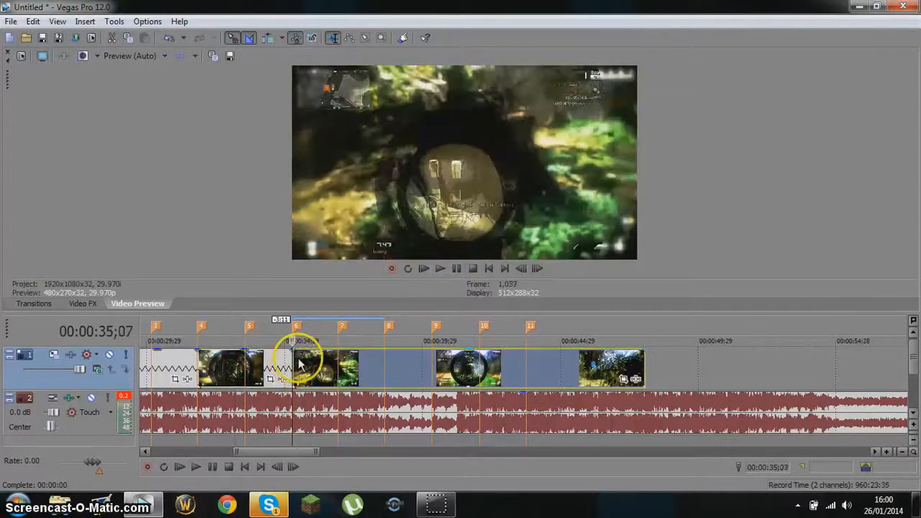
click(538, 268)
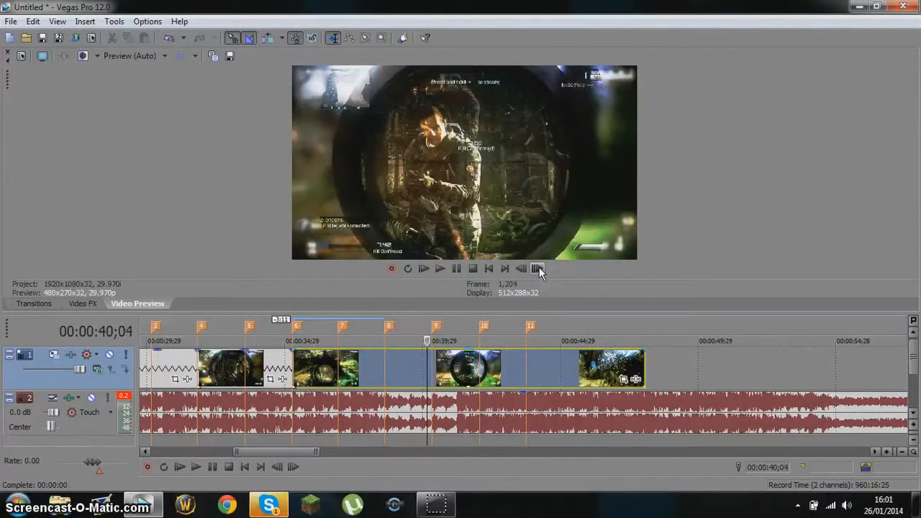
click(540, 271)
click(539, 271)
key(s)
Move the remaining clip aside, time-stretch the preceding piece to end at marker 9, and close the gap
drag(451, 374, 492, 374)
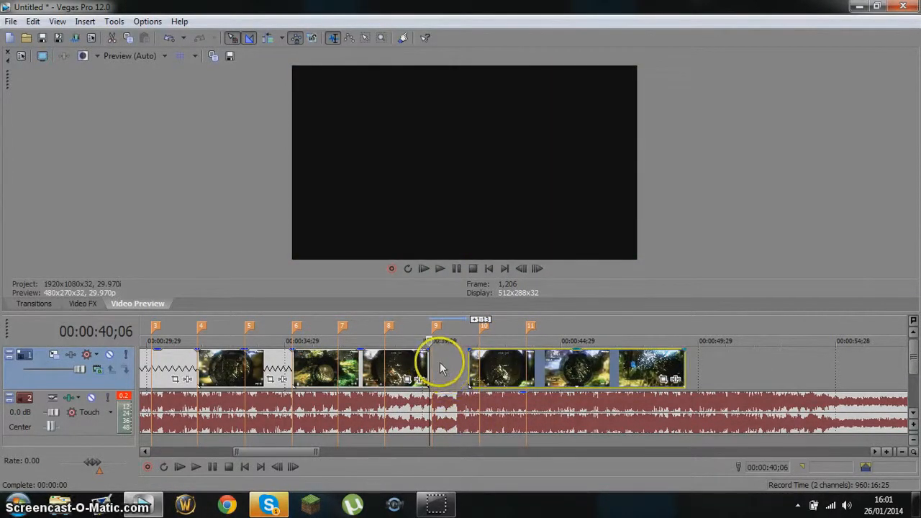
click(439, 366)
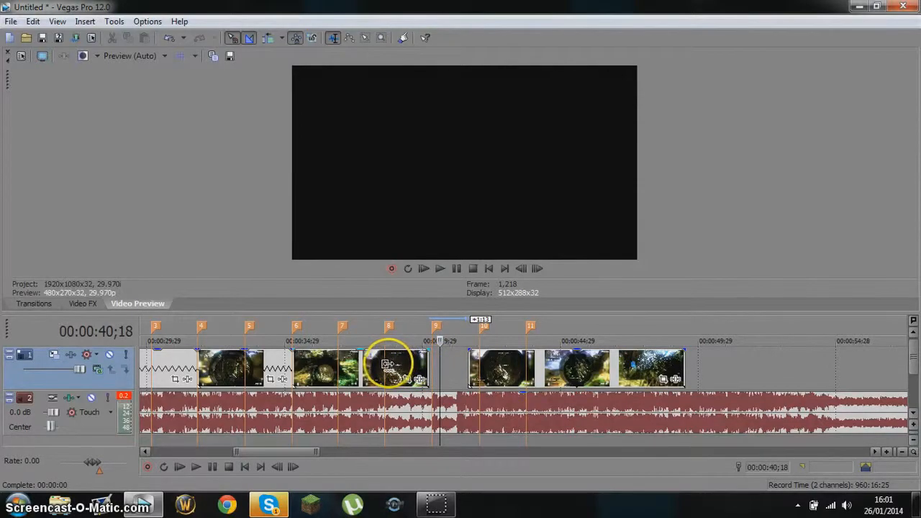
click(429, 364)
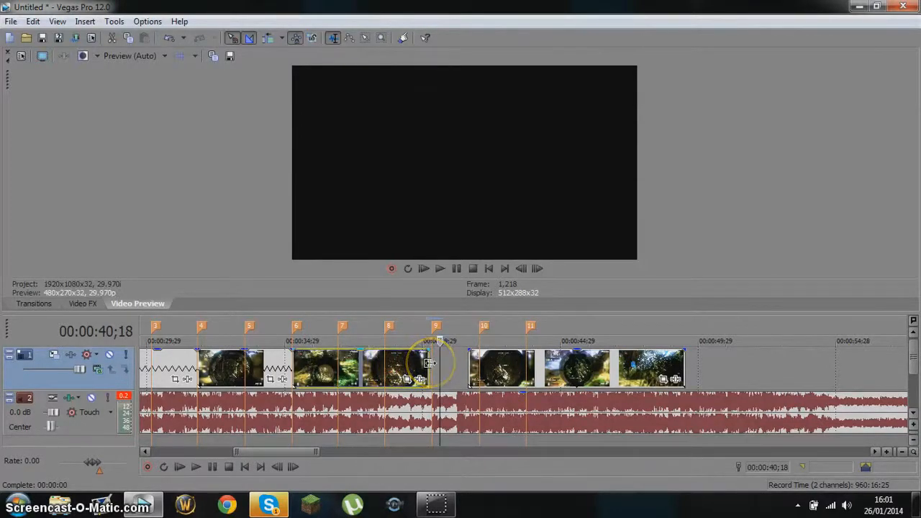
drag(426, 357, 433, 358)
drag(490, 374, 452, 371)
Play from between markers 8 and 9 to 00:00:41;02 to check the cut at marker 9
click(423, 366)
click(440, 268)
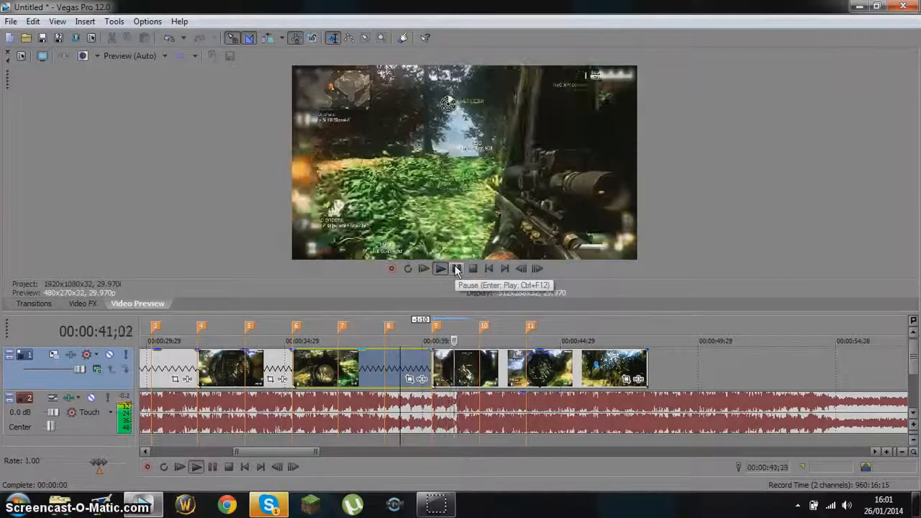
click(455, 268)
Add a marker on the beat between markers 9 and 10, and shift the remaining clip and the preceding piece's end to it
click(419, 323)
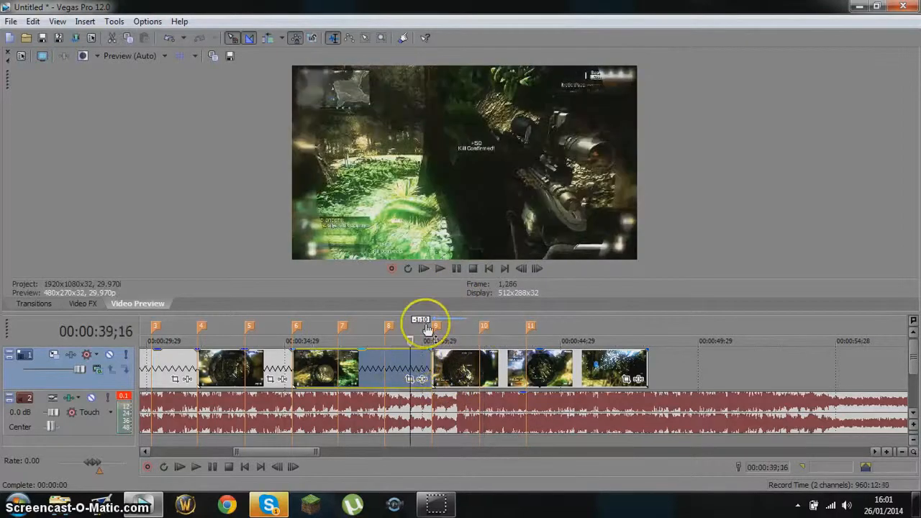
click(443, 266)
drag(464, 366, 489, 365)
drag(430, 360, 446, 360)
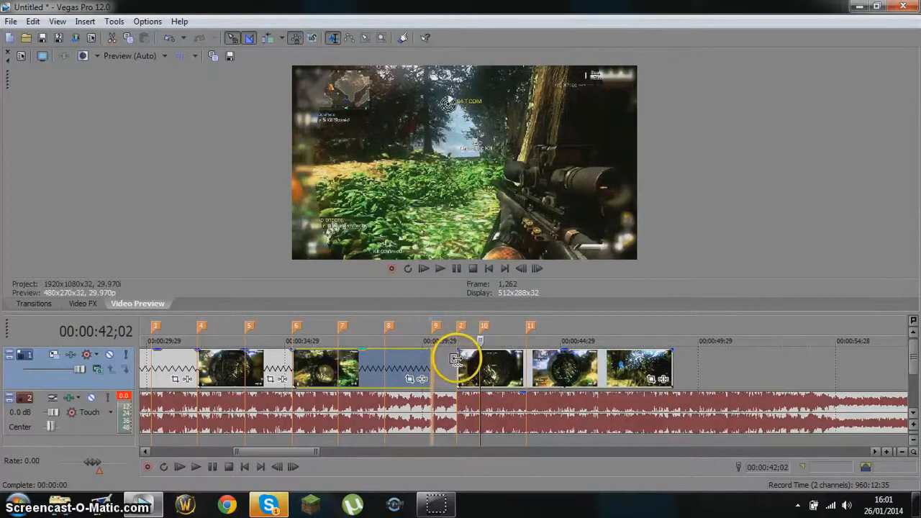
Play from just before marker 9 to check the cut at the new marker 2 against the music
click(424, 365)
click(440, 269)
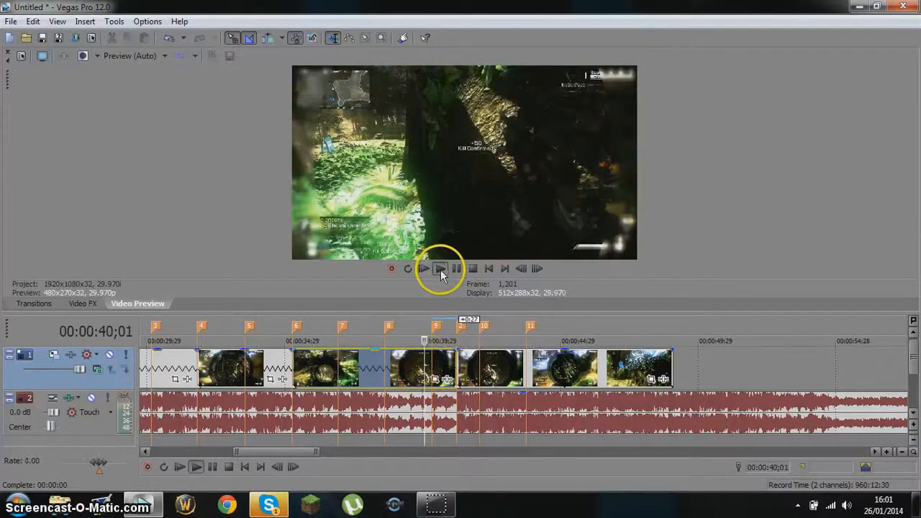
click(456, 269)
Delete marker 9 from the timeline
click(437, 331)
right_click(436, 328)
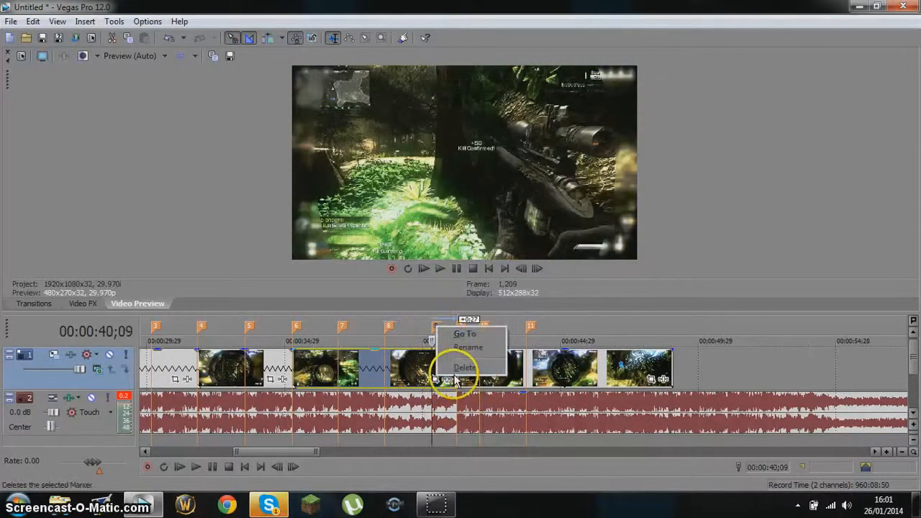
click(459, 367)
Find the next shot after marker 10 frame by frame and split the remaining clip at 00:00:42;24
click(538, 269)
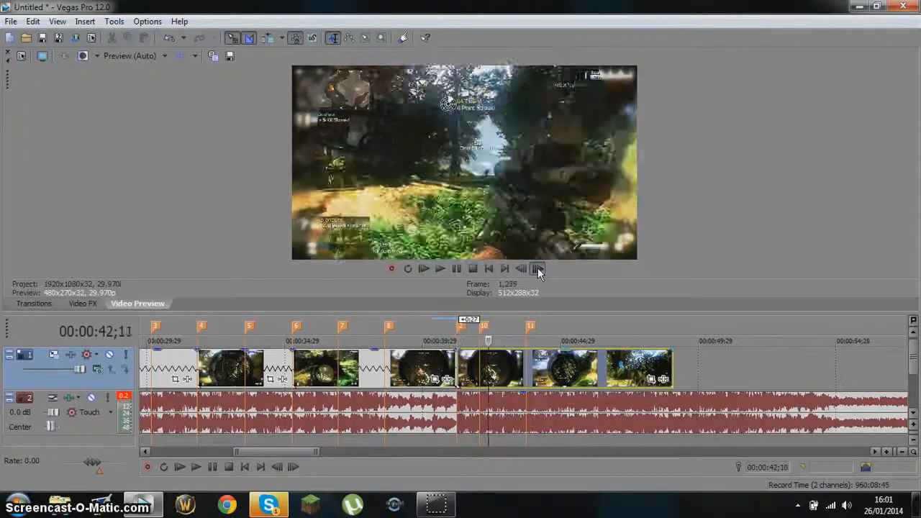
click(538, 269)
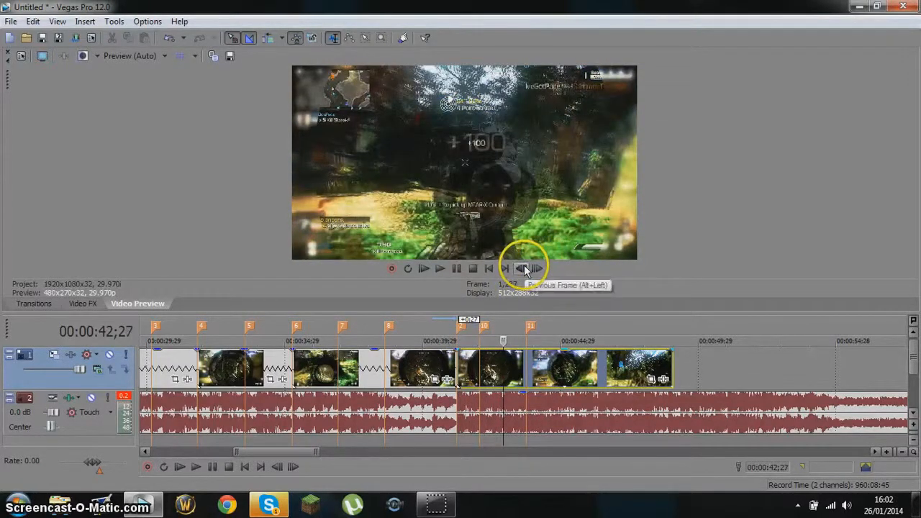
click(522, 268)
click(521, 268)
click(521, 268)
Move the remaining clip aside, time-compress the preceding piece to end at marker 10, and close the gap
drag(589, 371, 513, 365)
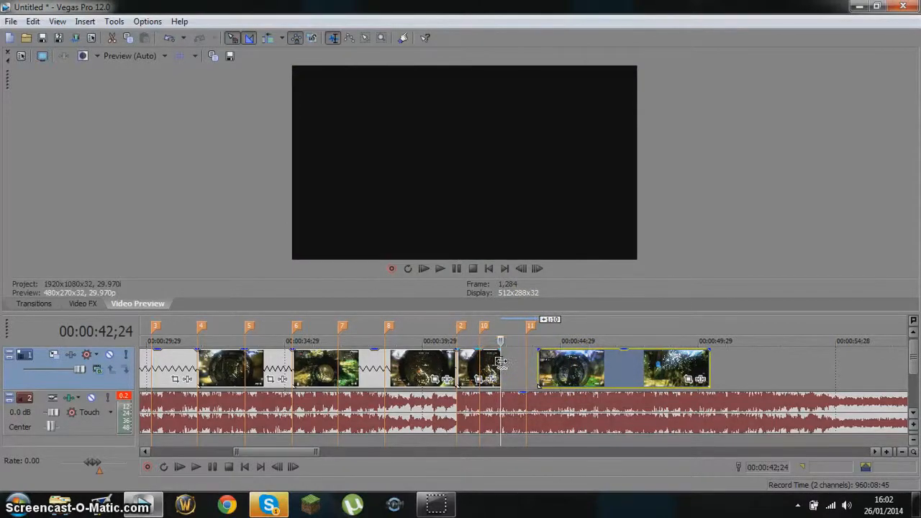
drag(499, 362, 479, 362)
drag(566, 362, 506, 359)
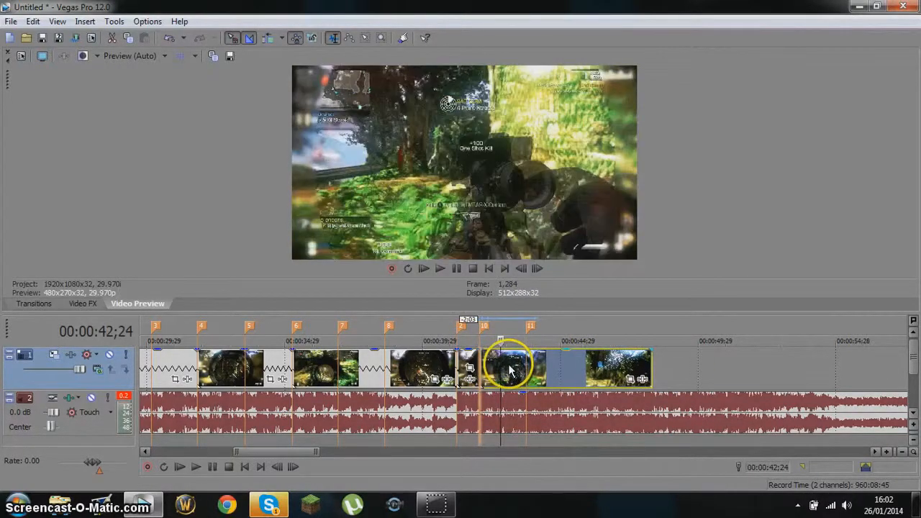
Play from just before marker 2 to about 00:00:43;07 to check the cuts at markers 2 and 10
click(446, 356)
click(444, 267)
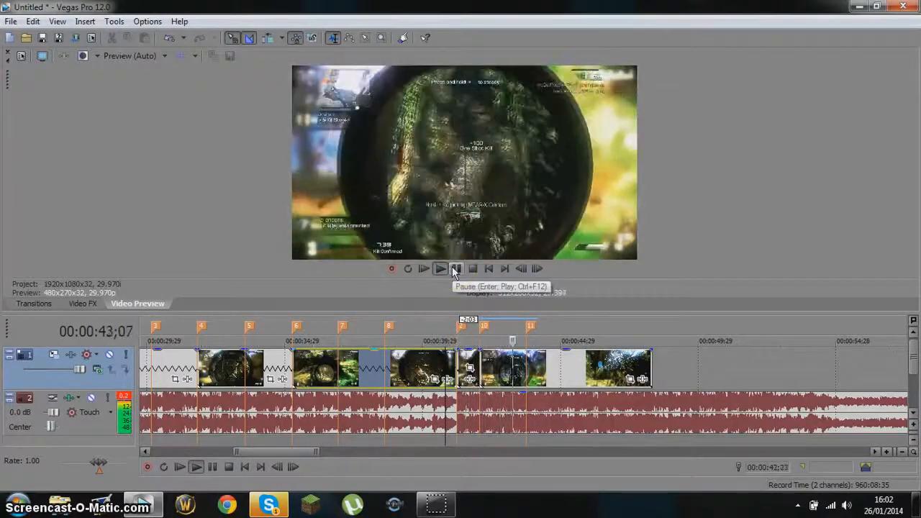
click(456, 269)
Step through the frames between markers 10 and 11 to the next shot and split the clip at 00:00:43;08
click(521, 269)
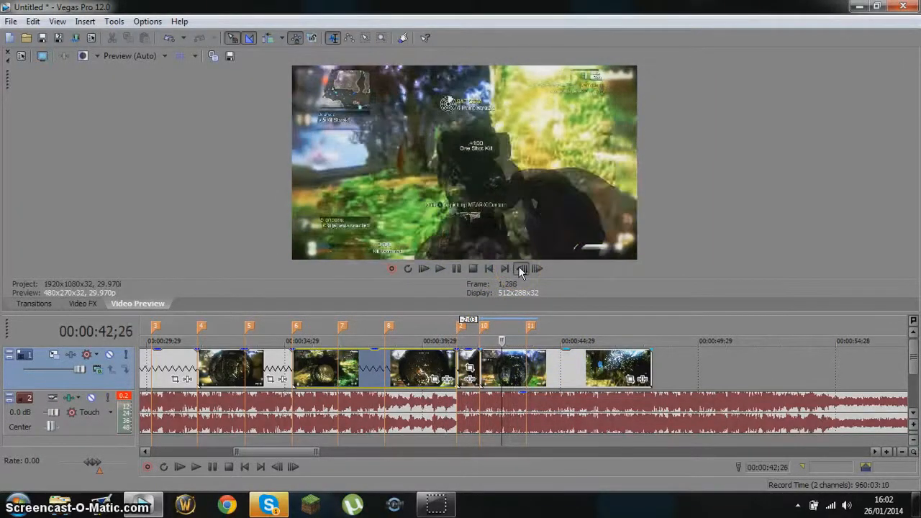
click(537, 269)
click(537, 269)
click(537, 269)
click(536, 269)
click(537, 269)
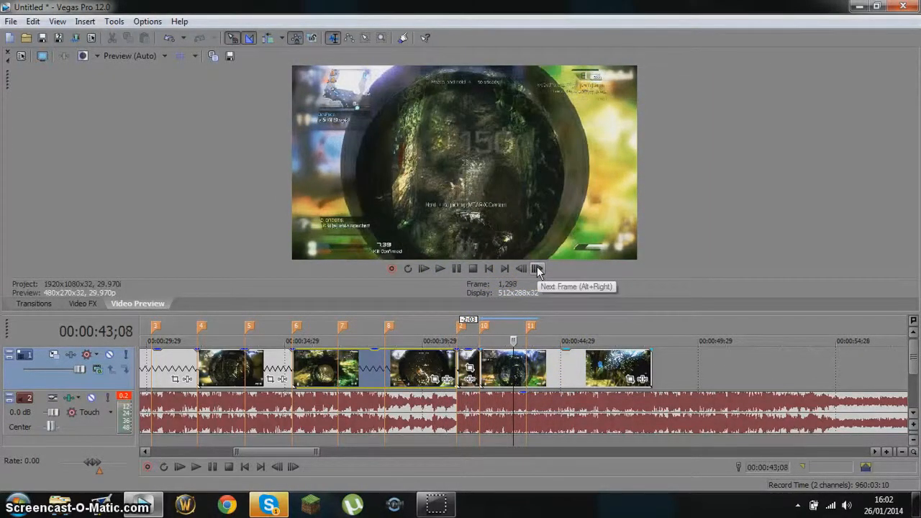
click(513, 370)
click(538, 269)
key(s)
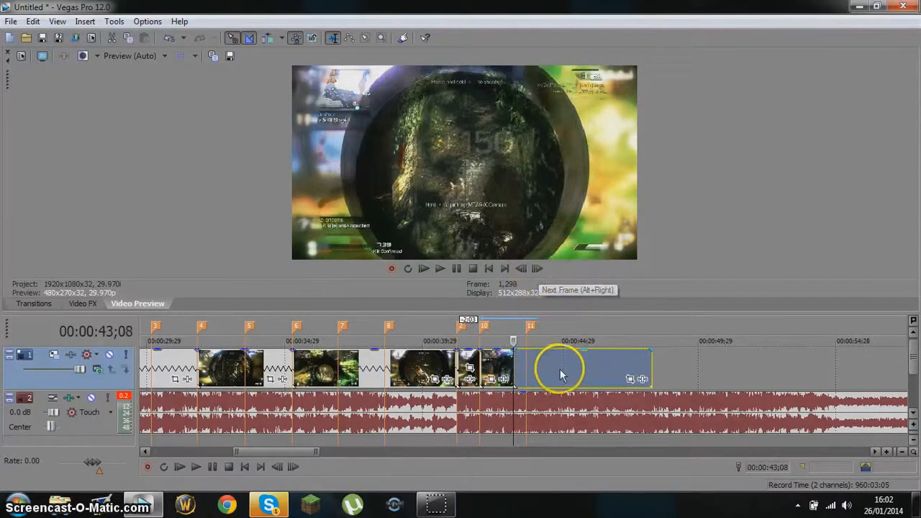
Move the remaining clip 14 frames later to marker 11 and lengthen the preceding piece to meet it
drag(558, 374, 572, 373)
drag(514, 359, 529, 354)
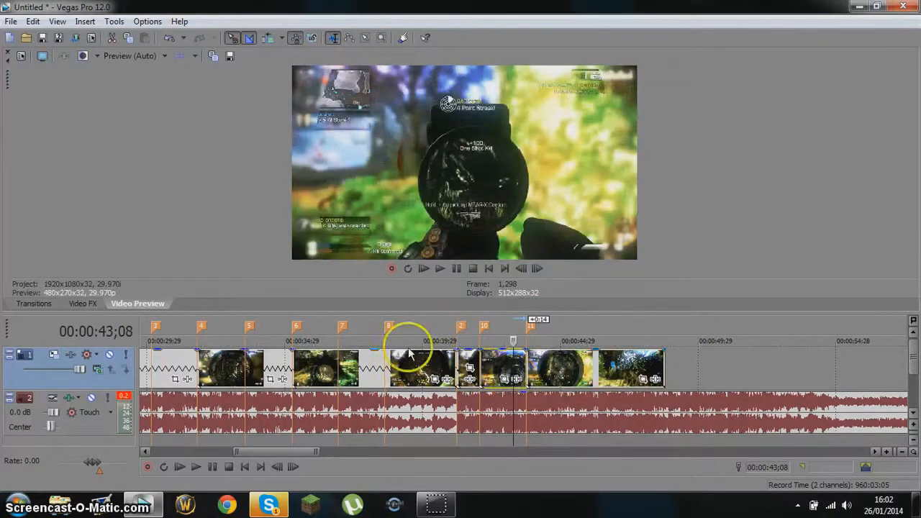
Play from between markers 10 and 11 to the end of the footage to check the cut at marker 11, and return to the start
click(490, 359)
click(442, 269)
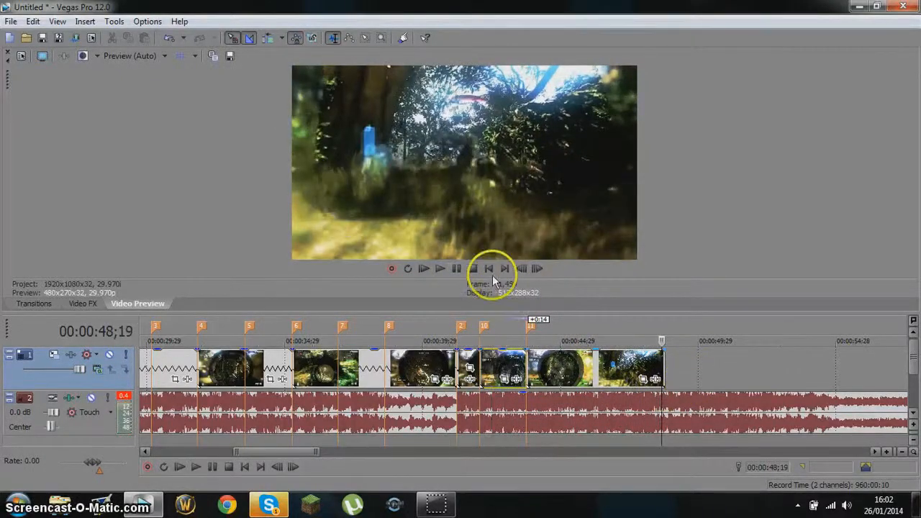
click(492, 272)
Turn off looping and disable resampling for the last clip, which starts at marker 11
drag(235, 451, 411, 453)
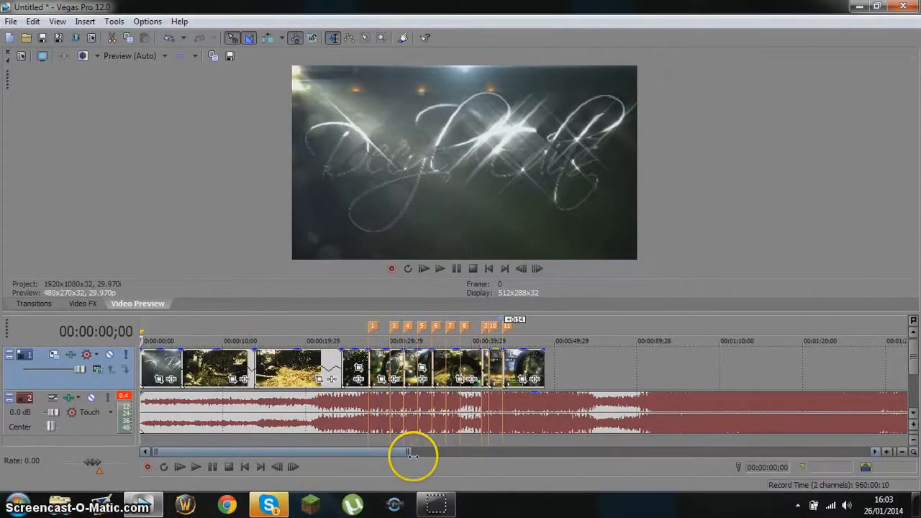
click(528, 360)
right_click(522, 367)
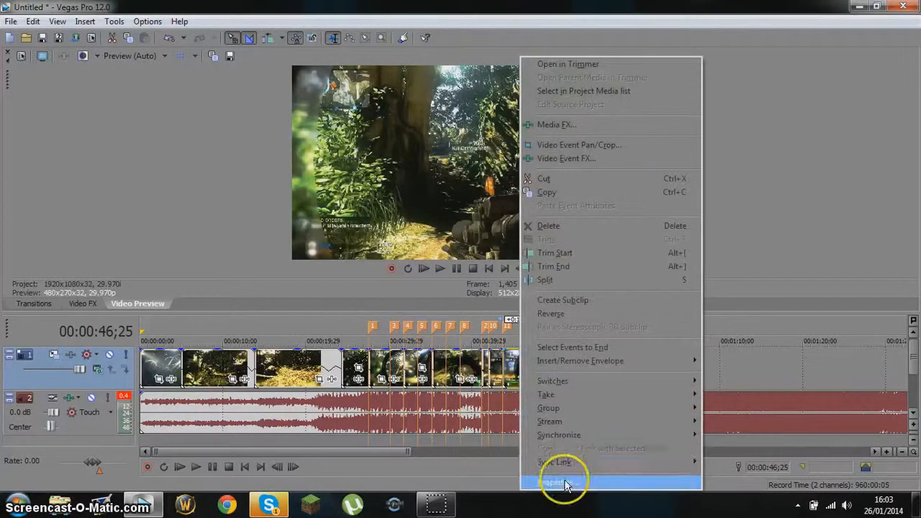
click(559, 479)
click(357, 209)
click(504, 415)
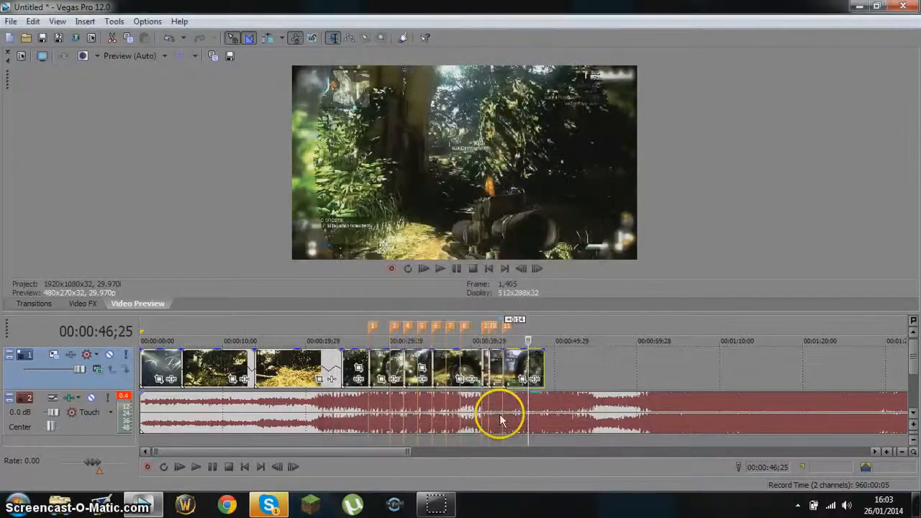
Turn off looping and disable resampling for the intro clip and for the second clip
drag(405, 451, 229, 451)
right_click(199, 365)
click(236, 479)
click(365, 184)
click(495, 416)
right_click(349, 371)
click(387, 480)
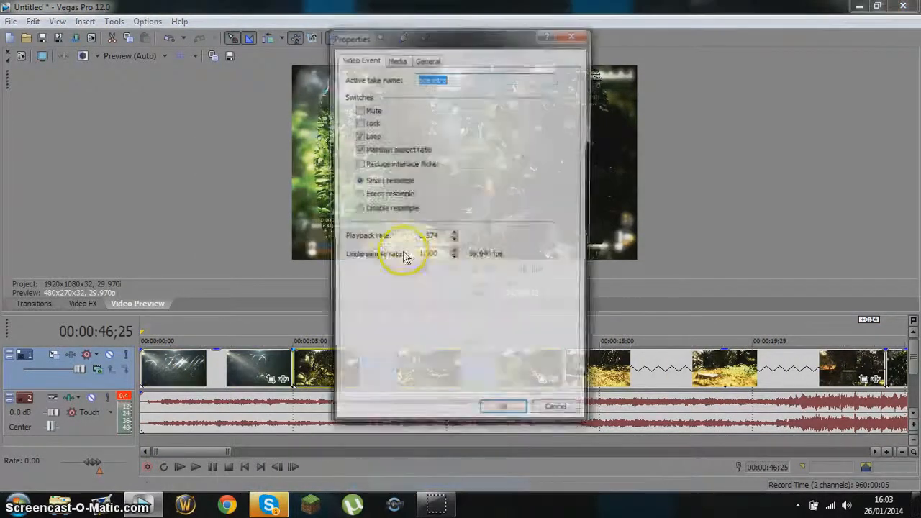
click(357, 209)
click(505, 415)
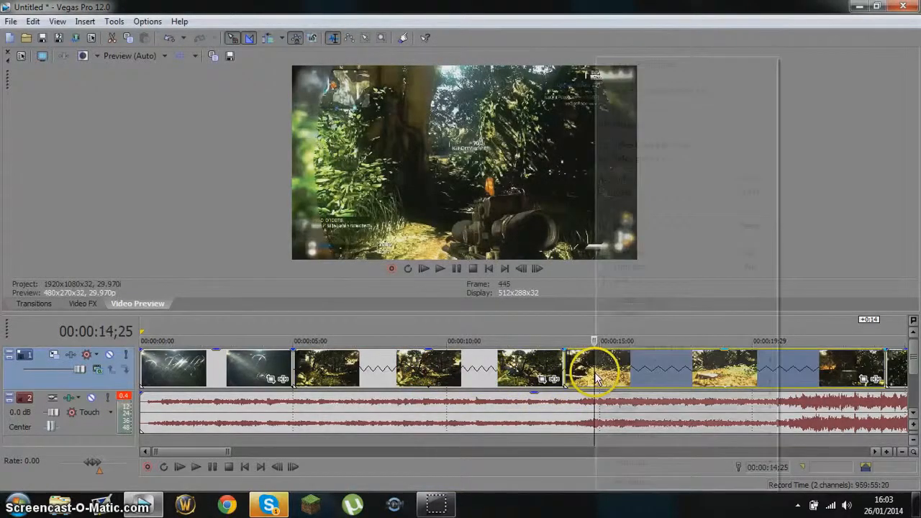
Turn off looping and disable resampling for the third clip and the clip just before marker 1
right_click(595, 365)
click(621, 484)
click(501, 417)
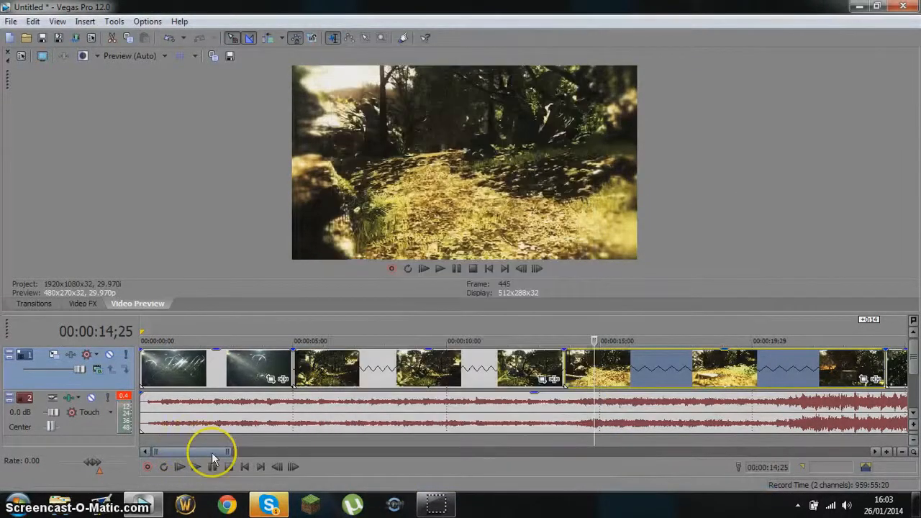
drag(215, 450, 249, 453)
right_click(456, 362)
click(483, 459)
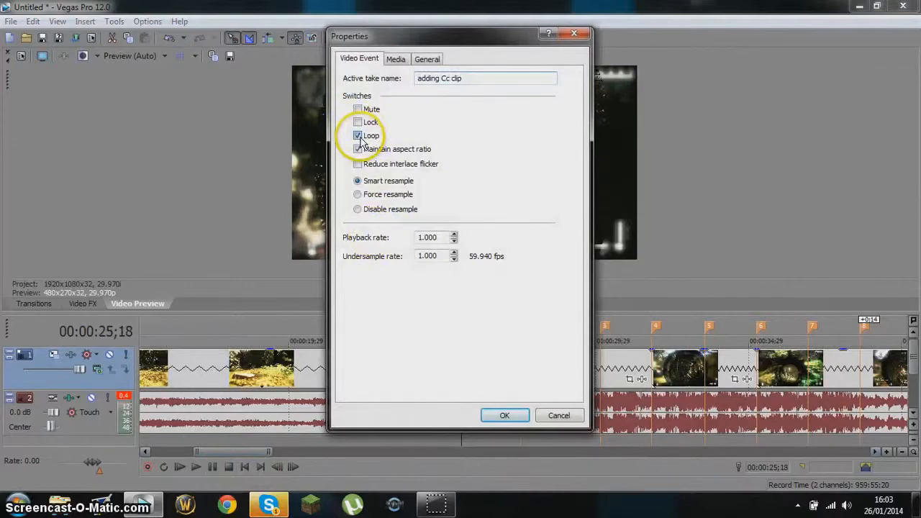
click(504, 415)
Turn off looping and disable resampling for the clips from marker 1 to 4 and from marker 4 to 6
drag(264, 450, 298, 450)
right_click(396, 364)
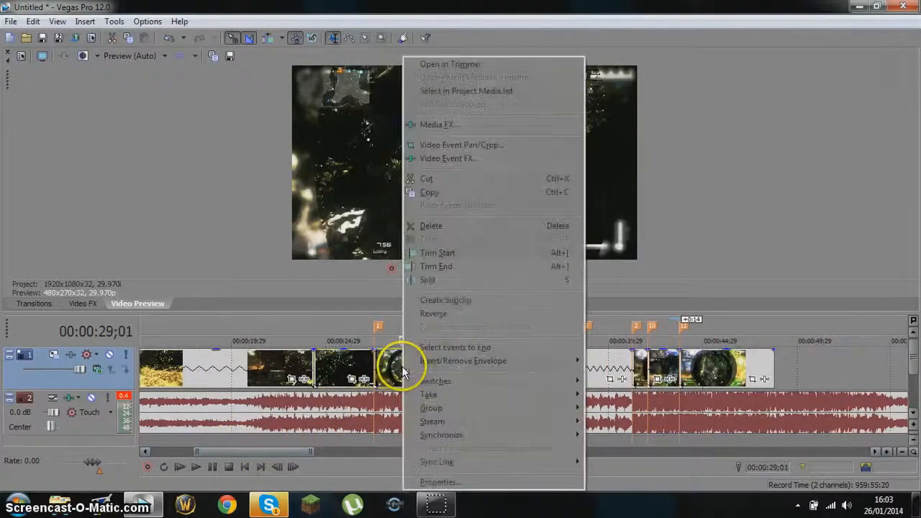
click(425, 464)
click(356, 209)
click(504, 416)
right_click(469, 355)
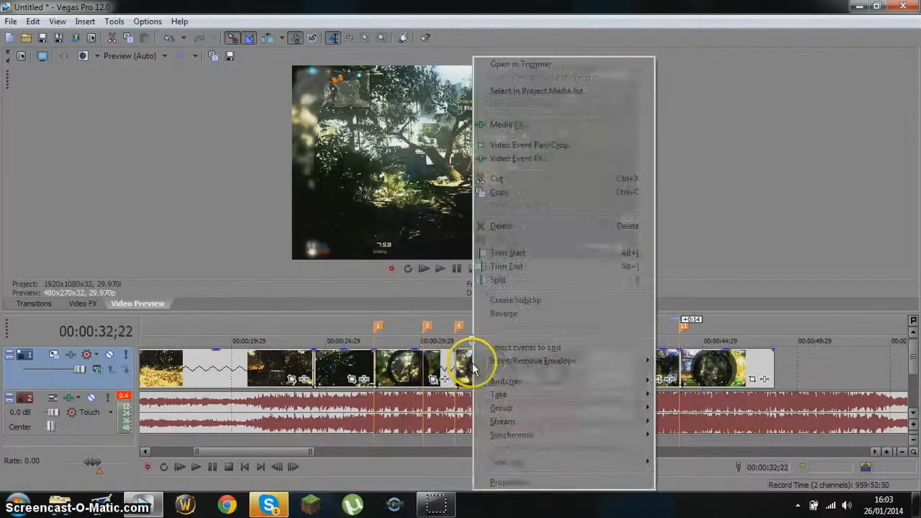
click(496, 461)
click(505, 415)
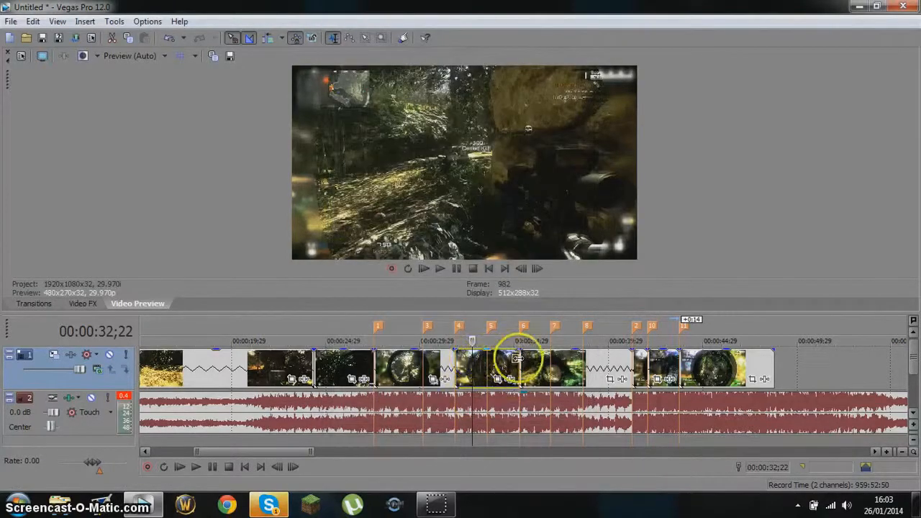
Turn off looping and disable resampling for the clip starting at marker 6 and the short clip starting at marker 2
right_click(522, 360)
click(555, 464)
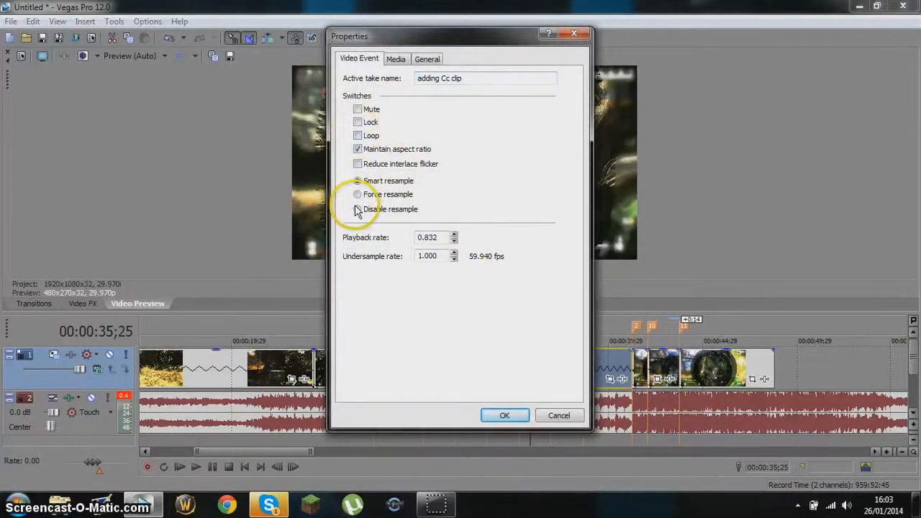
click(514, 417)
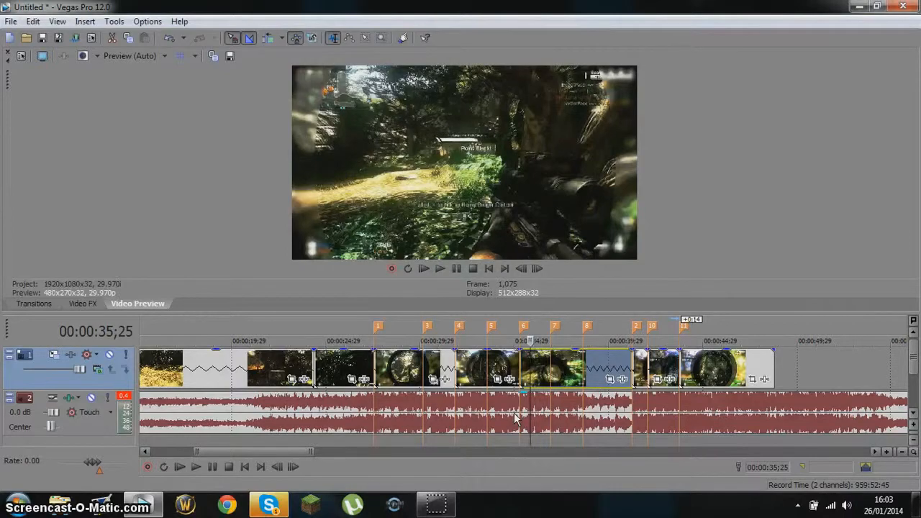
right_click(637, 365)
click(679, 468)
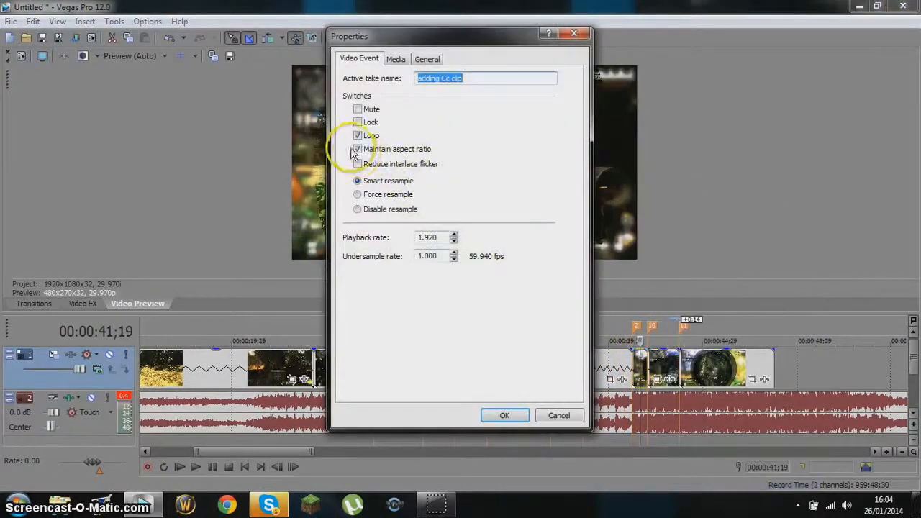
click(357, 209)
click(497, 415)
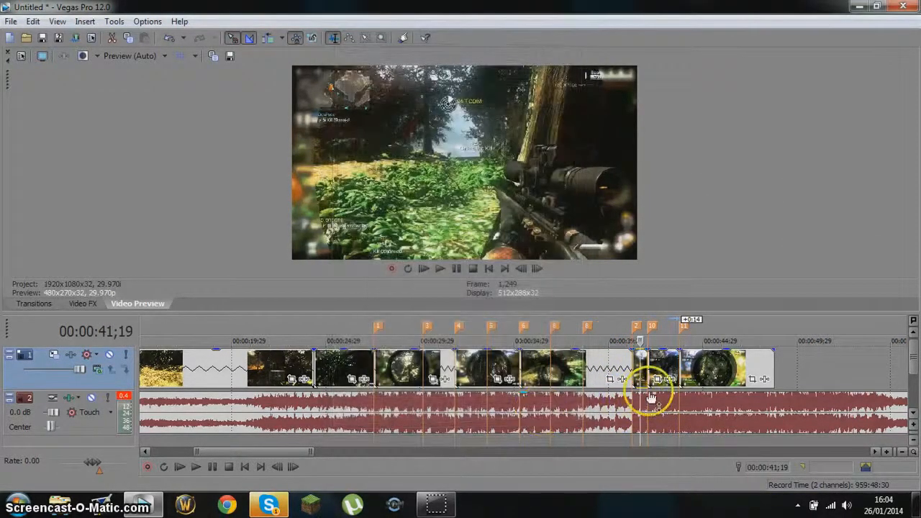
Turn off looping and disable resampling for the clip between markers 10 and 11
right_click(659, 361)
click(693, 484)
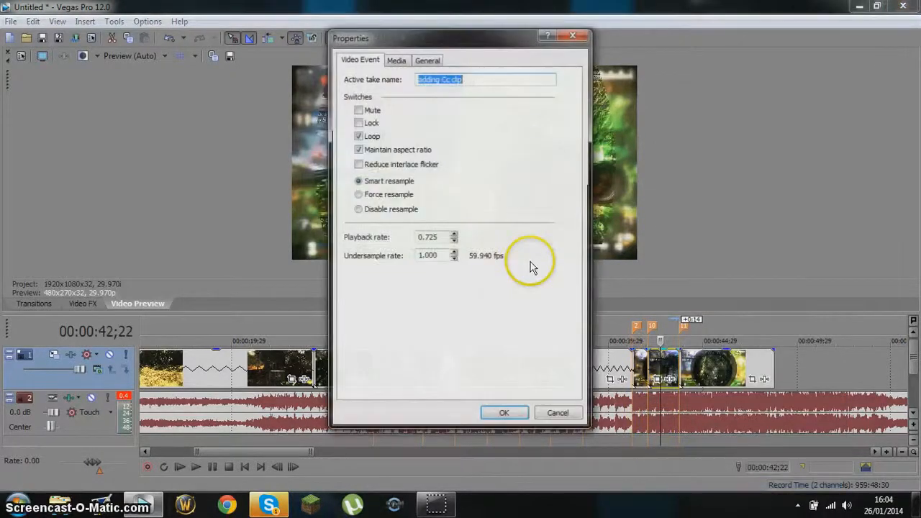
click(358, 135)
click(358, 209)
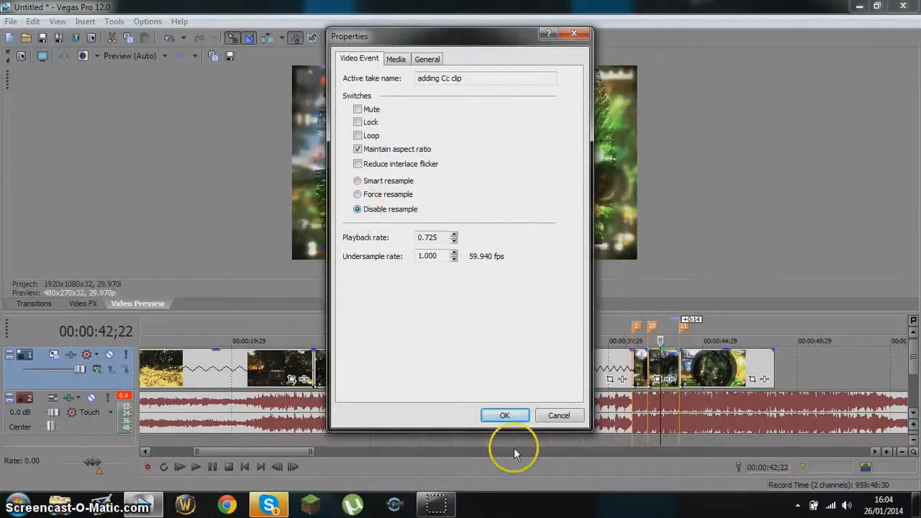
click(504, 416)
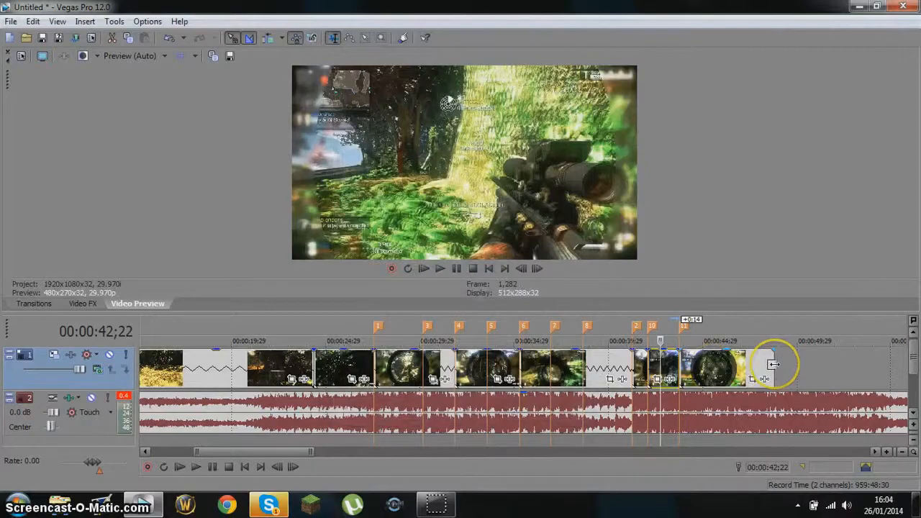
Check the loop and resample settings in the last clip's properties
click(772, 364)
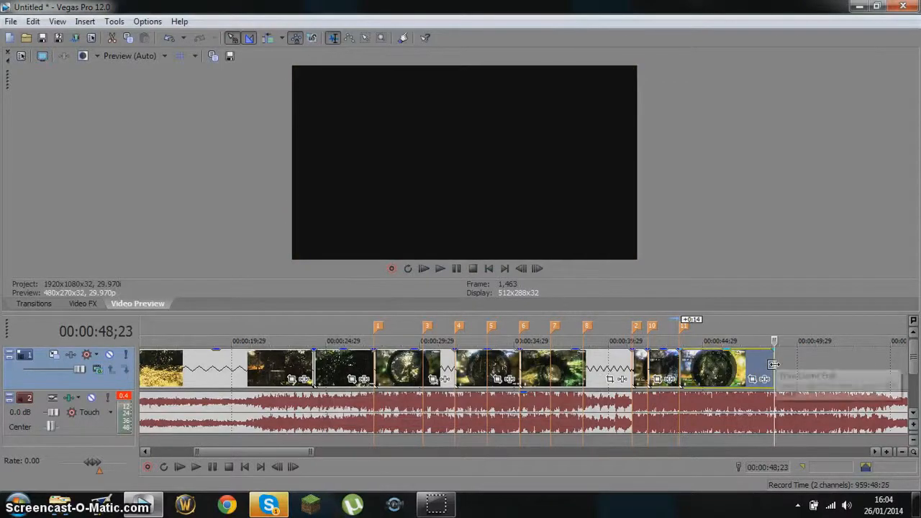
click(796, 363)
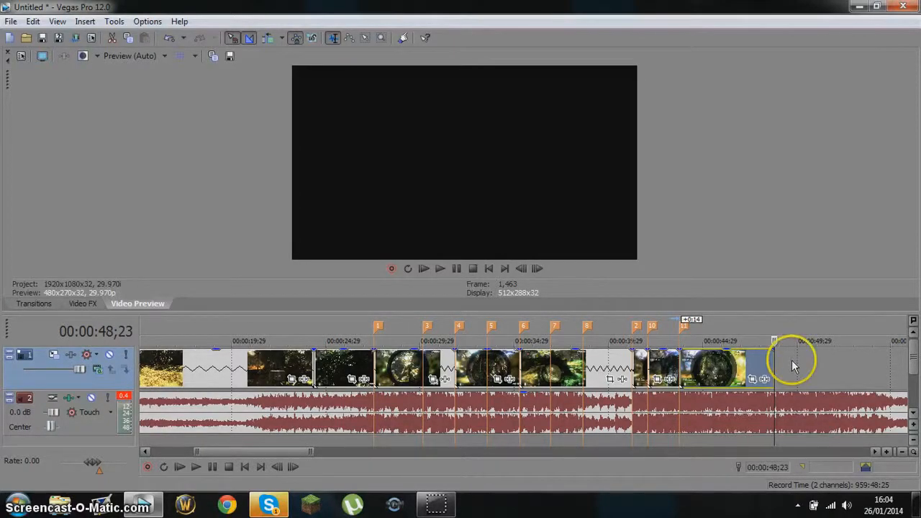
right_click(728, 369)
click(777, 483)
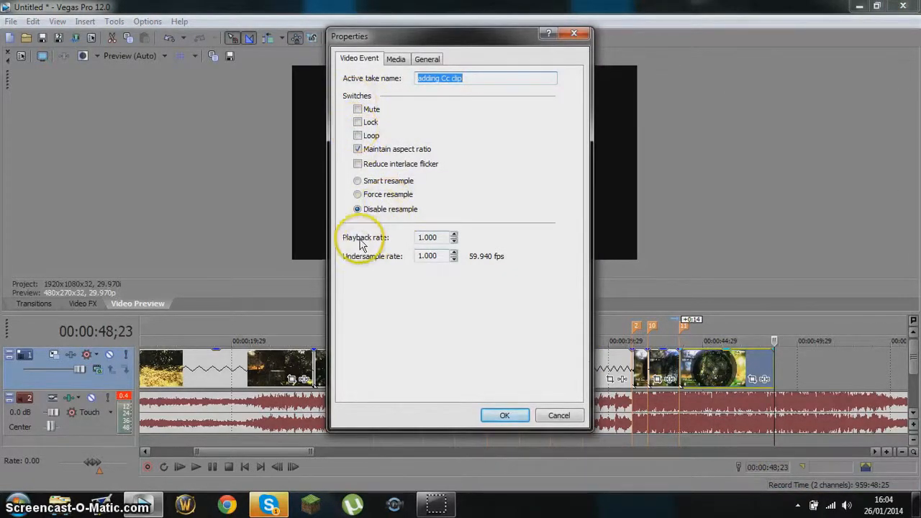
click(505, 415)
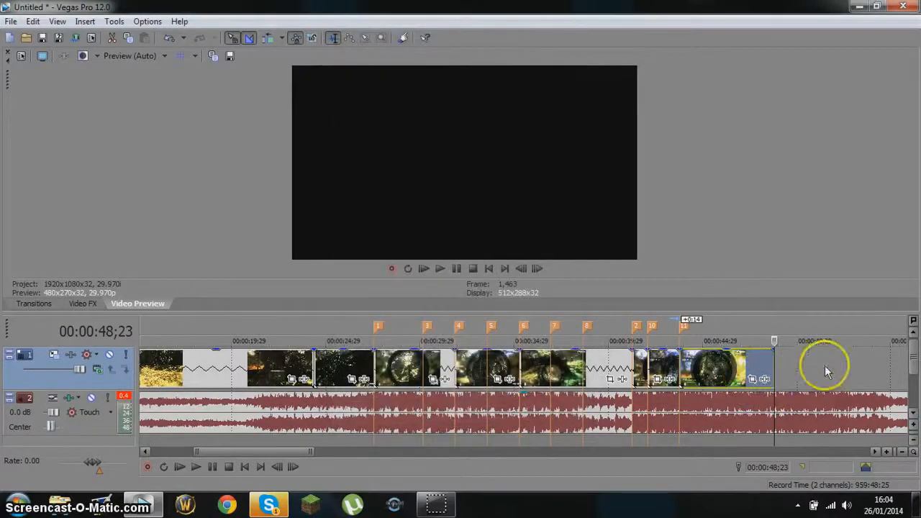
click(806, 368)
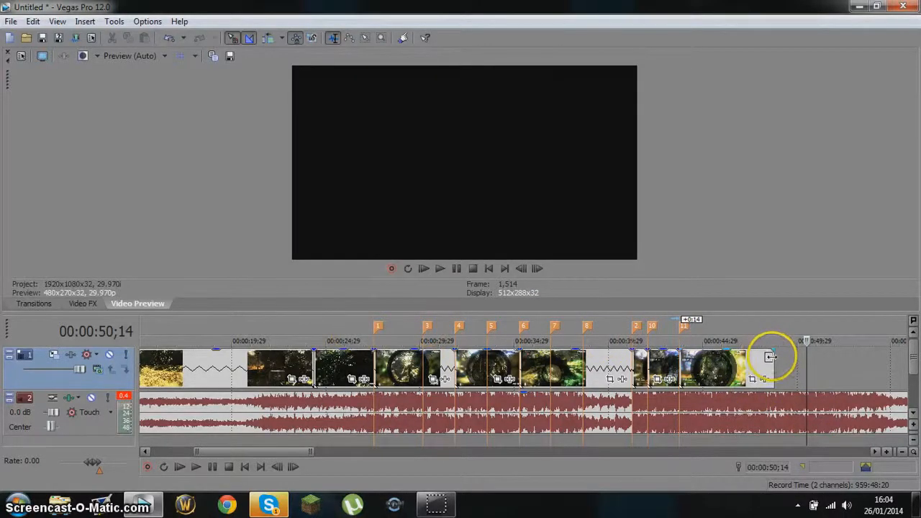
Fit the whole edit in the timeline, play its opening briefly and return to the start
drag(311, 452, 144, 449)
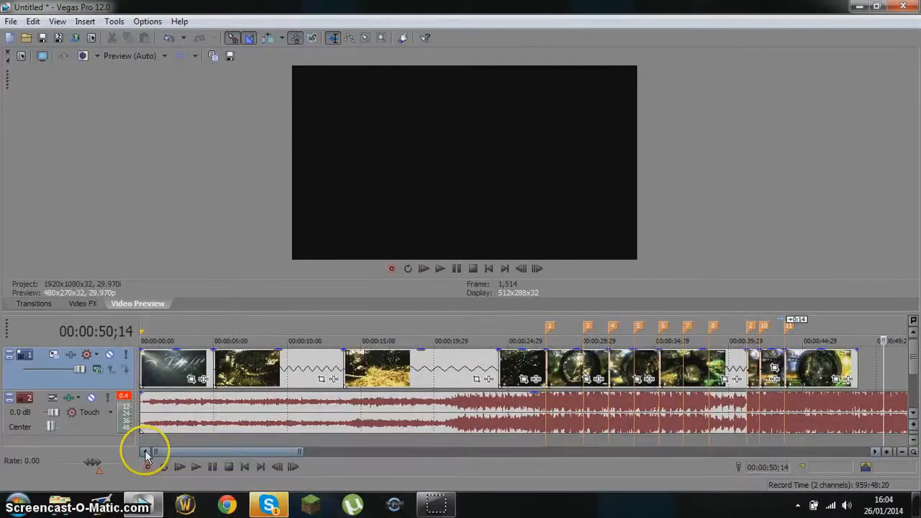
click(142, 356)
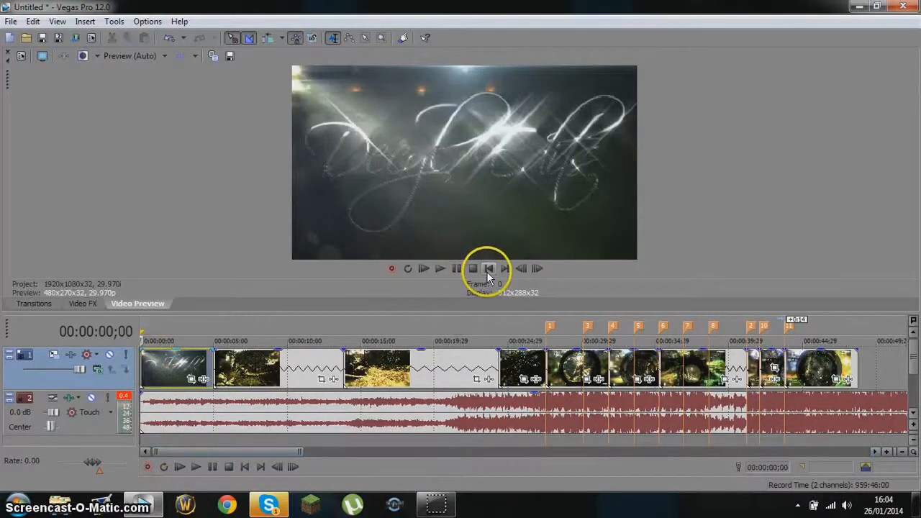
click(440, 268)
click(489, 269)
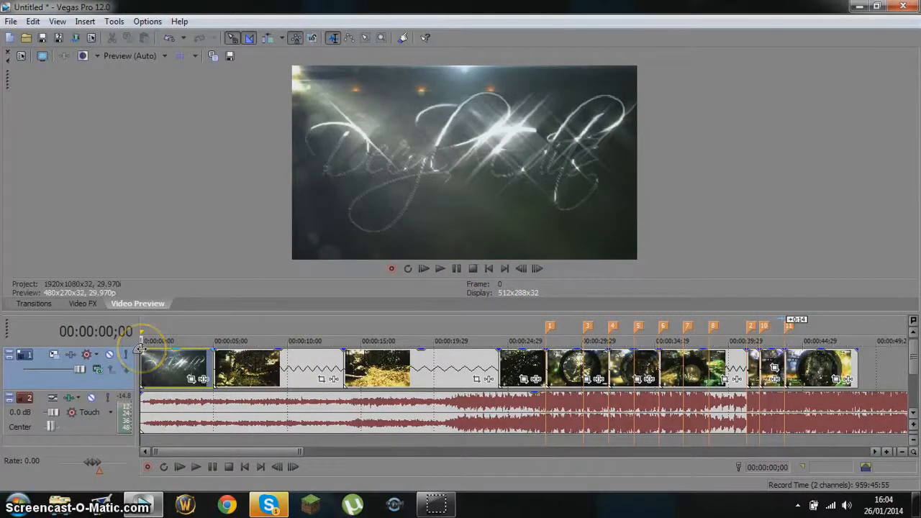
Add a short fade-in at the start of the intro clip and a 00:00:01:01 fade-out at its end
drag(141, 349, 153, 349)
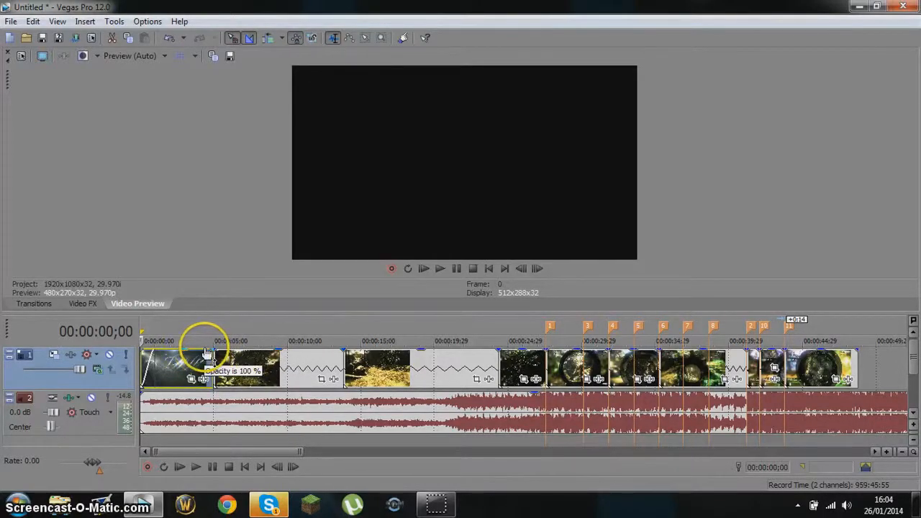
drag(215, 349, 197, 348)
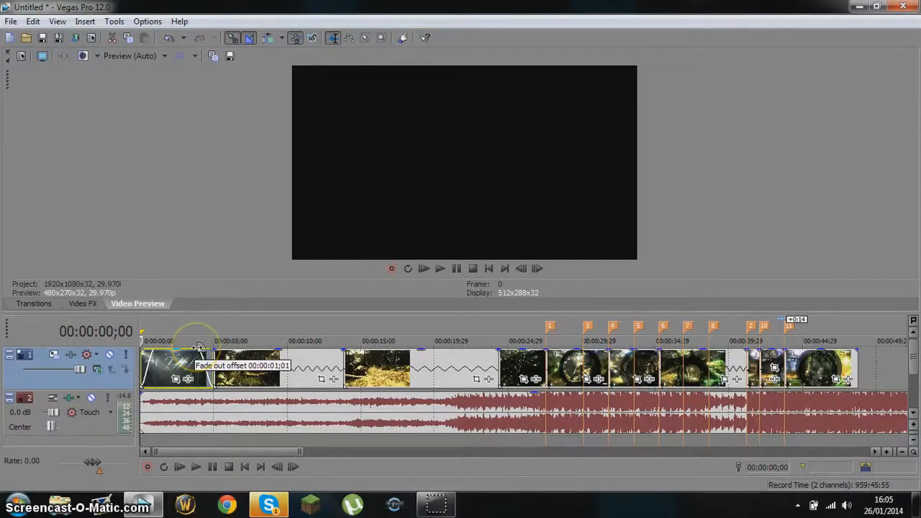
Add short fades at the joins from the intro to the second, third and fourth clips
drag(215, 349, 233, 349)
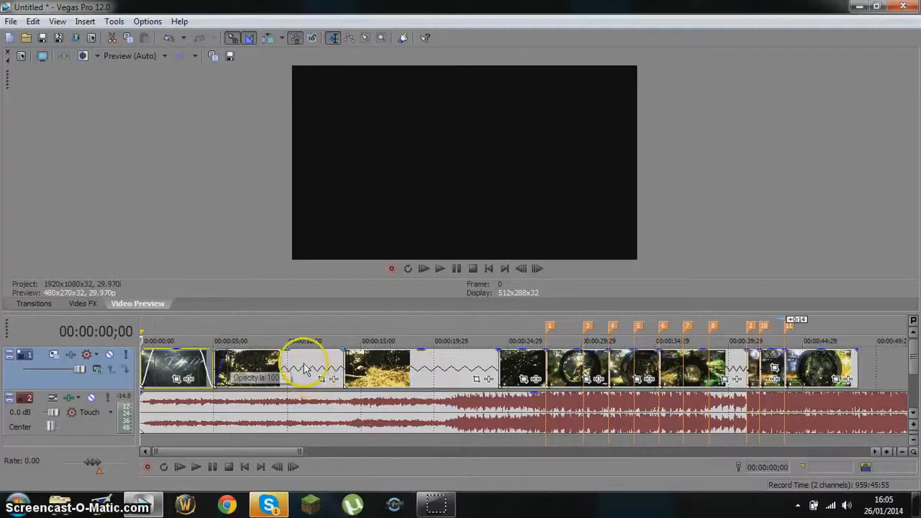
mouse_move(343, 351)
mouse_down()
mouse_move(324, 351)
mouse_move(343, 349)
mouse_up()
mouse_move(500, 358)
mouse_down()
mouse_move(473, 345)
mouse_move(508, 349)
mouse_up()
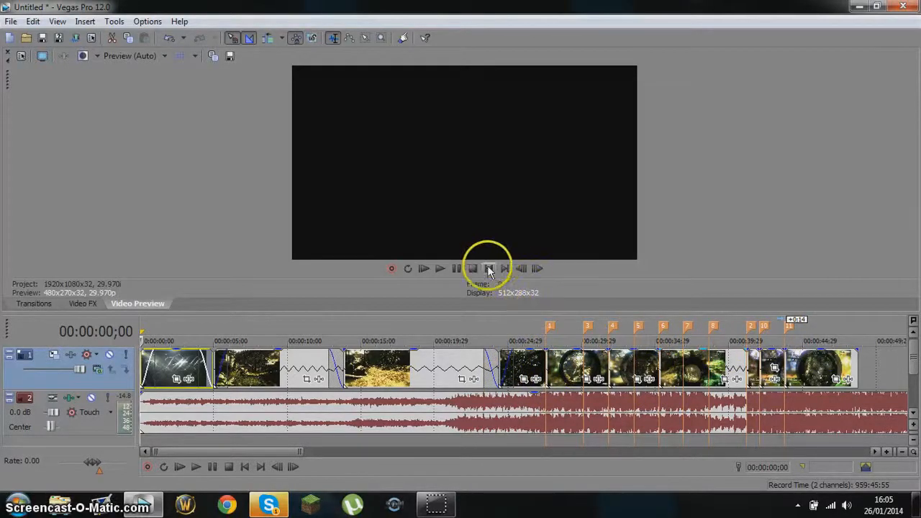
Play the whole edit in an enlarged preview to 00:00:48;19, restore the timeline area and return to the start
click(439, 268)
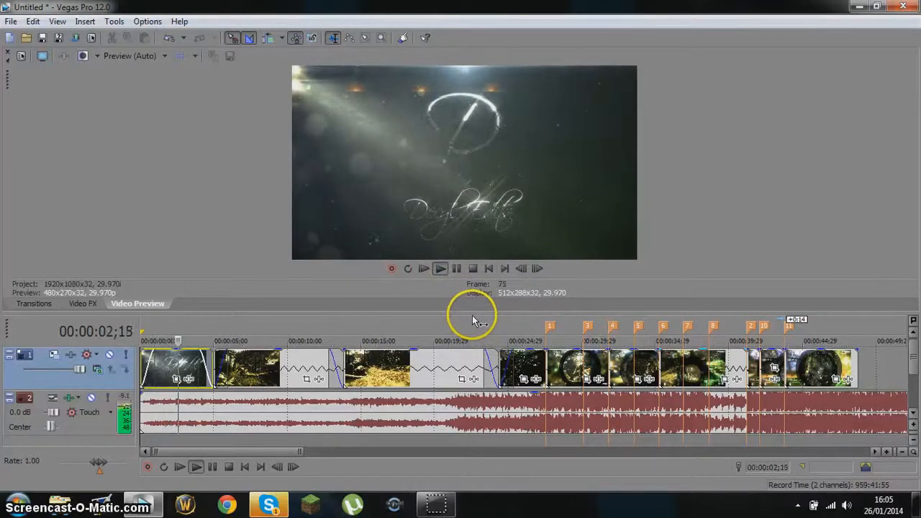
drag(477, 318, 491, 434)
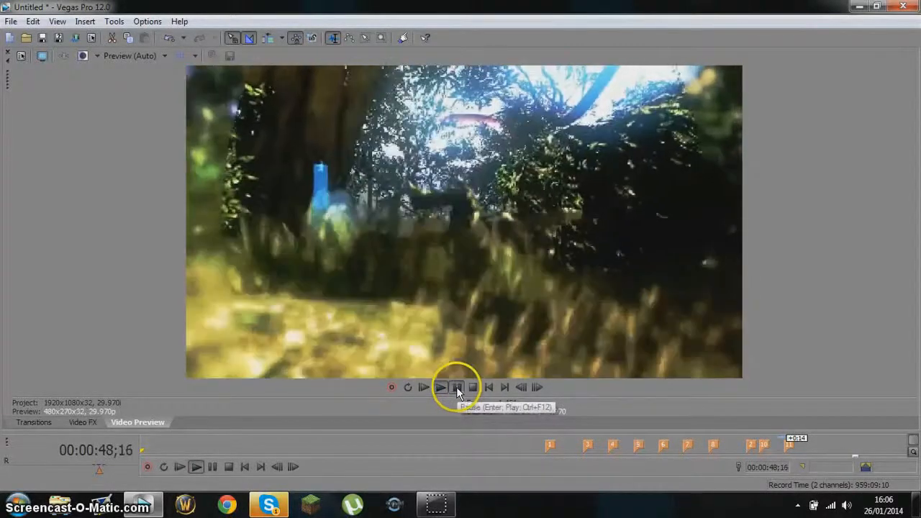
click(457, 389)
drag(486, 432, 485, 304)
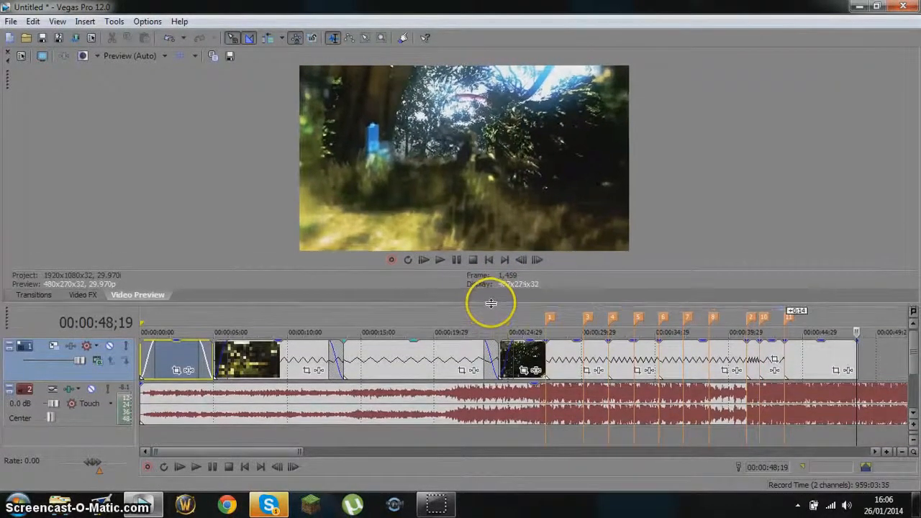
click(489, 260)
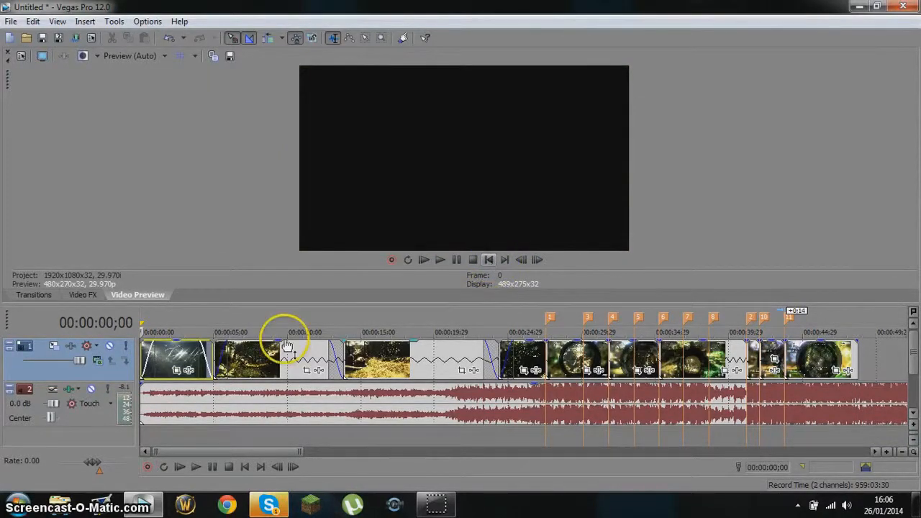
Cut off the last gameplay clip after 00:00:45;26 and add a short fade-out at its new end
click(784, 346)
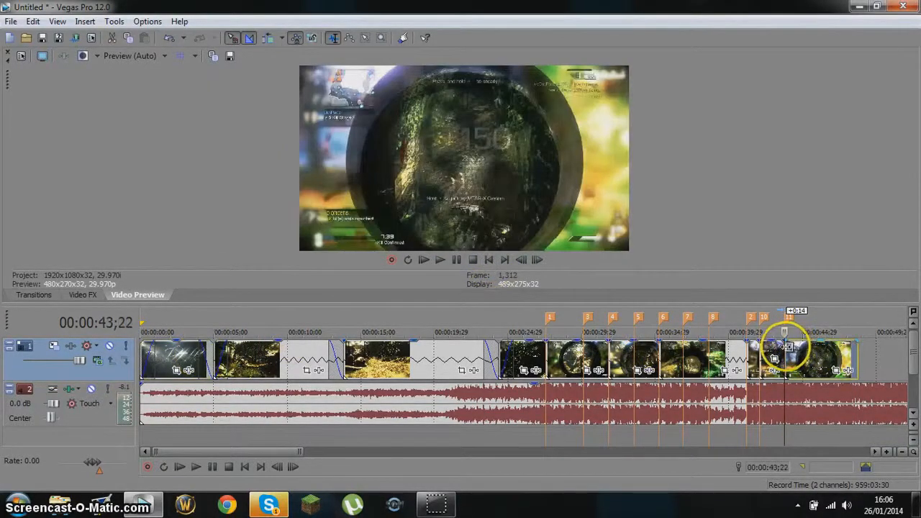
click(538, 260)
click(538, 260)
drag(538, 260, 537, 260)
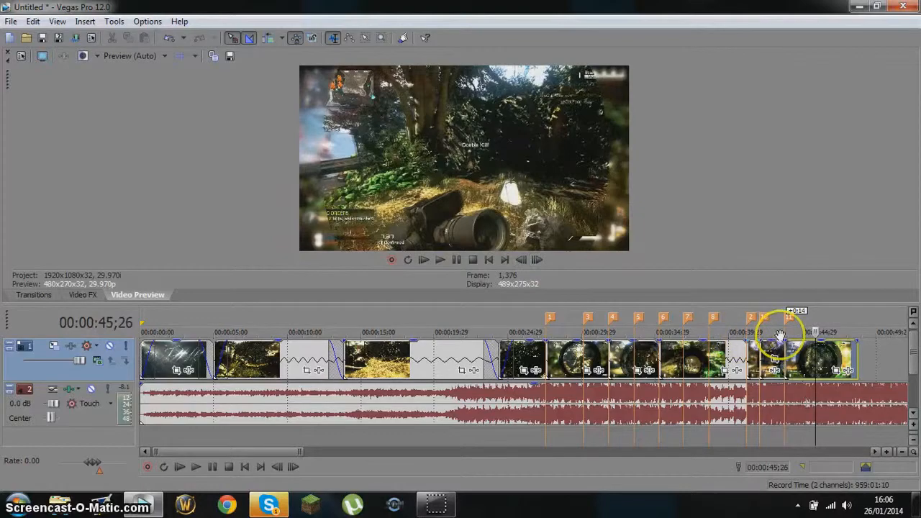
click(826, 364)
right_click(837, 360)
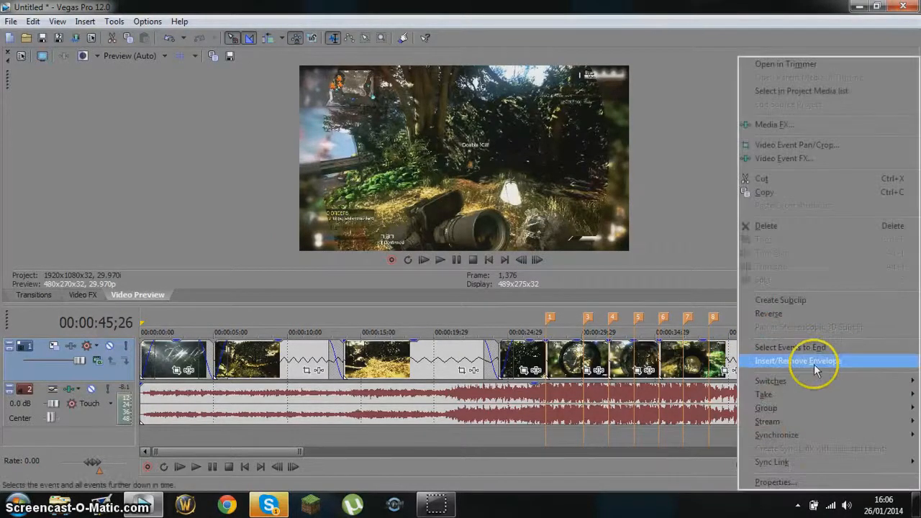
click(800, 227)
drag(817, 342, 808, 338)
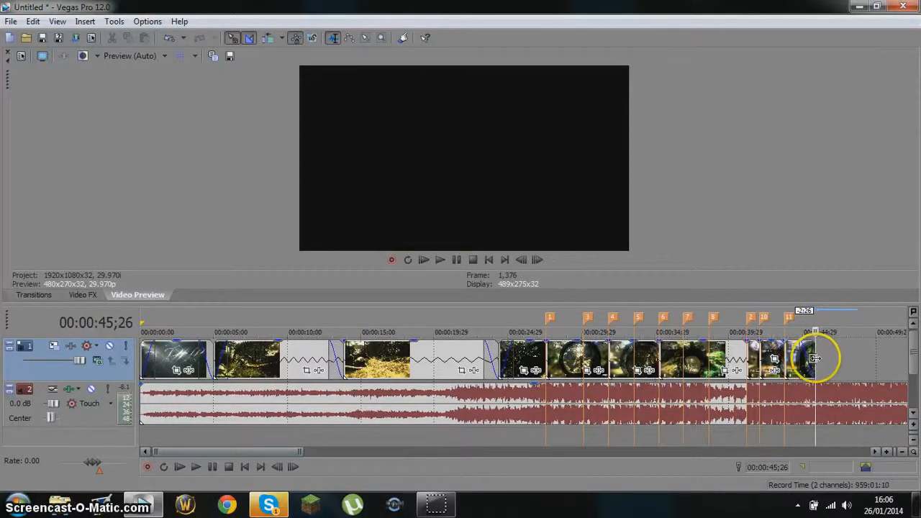
Split the song at 00:00:45;26, level with the end of the video, and delete the part after it
click(815, 416)
key(s)
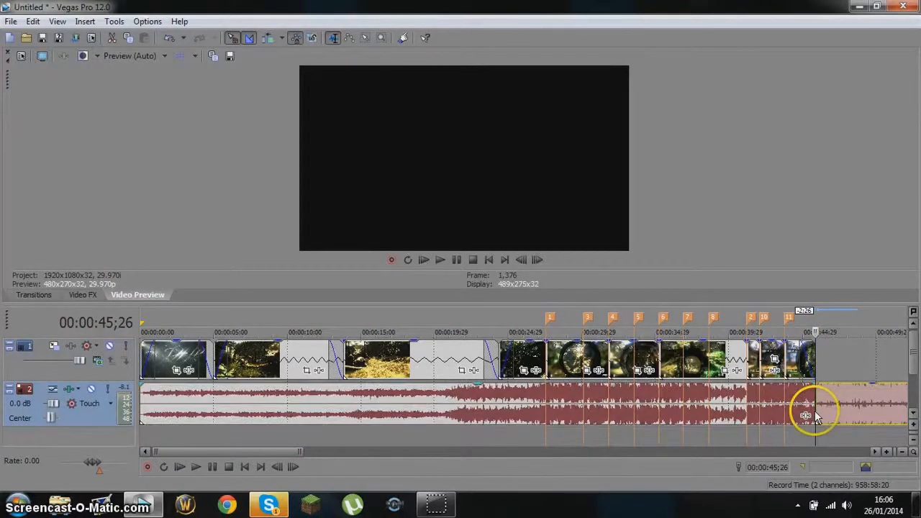
right_click(843, 404)
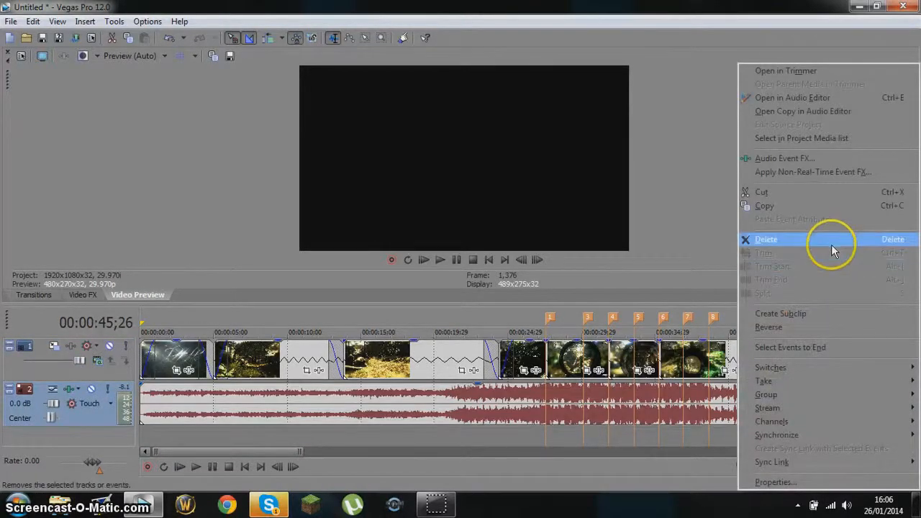
click(831, 244)
Add a short fade-out at the end of the song, keeping its end at 00:00:45;26, and return to the start
click(809, 387)
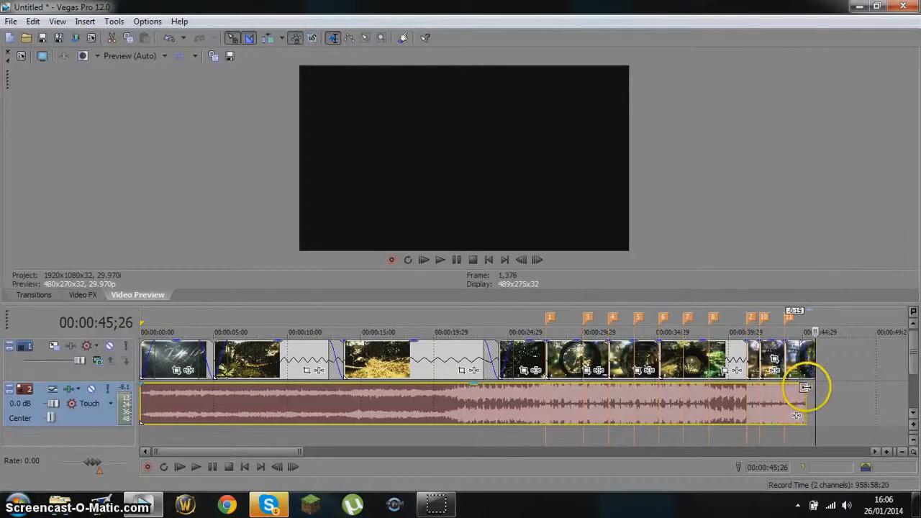
drag(815, 383, 791, 403)
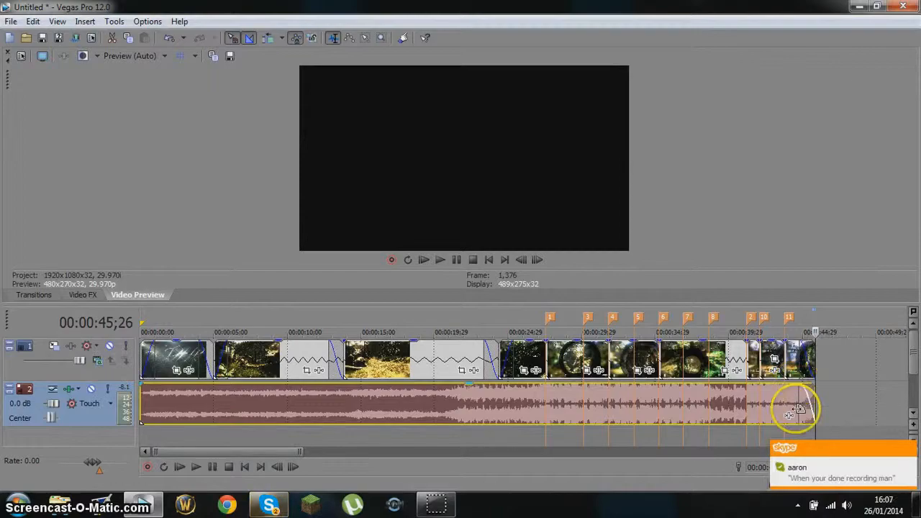
click(486, 261)
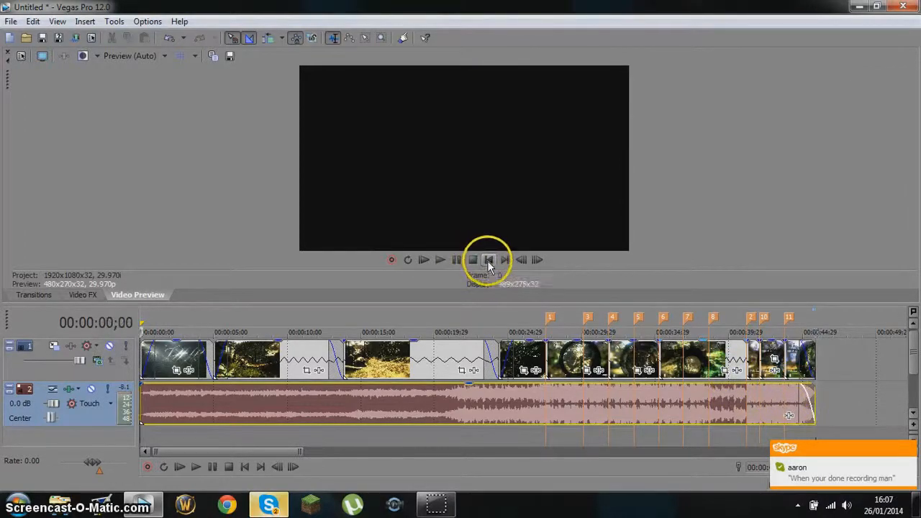